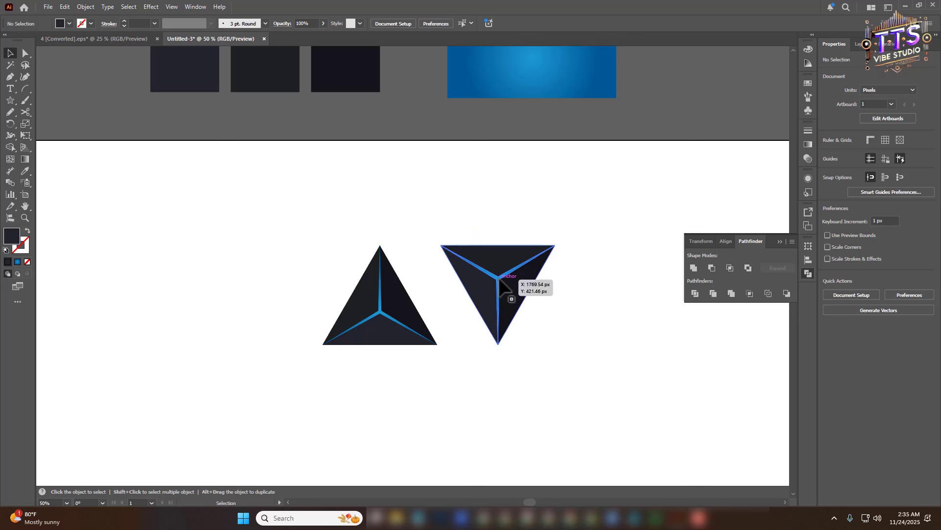
# Move the inverted triangle flush against the sloping side of the upright triangle so the two form a parallelogram
pyautogui.moveTo(499, 278); pyautogui.dragTo(440, 274)
pyautogui.click(522, 353)
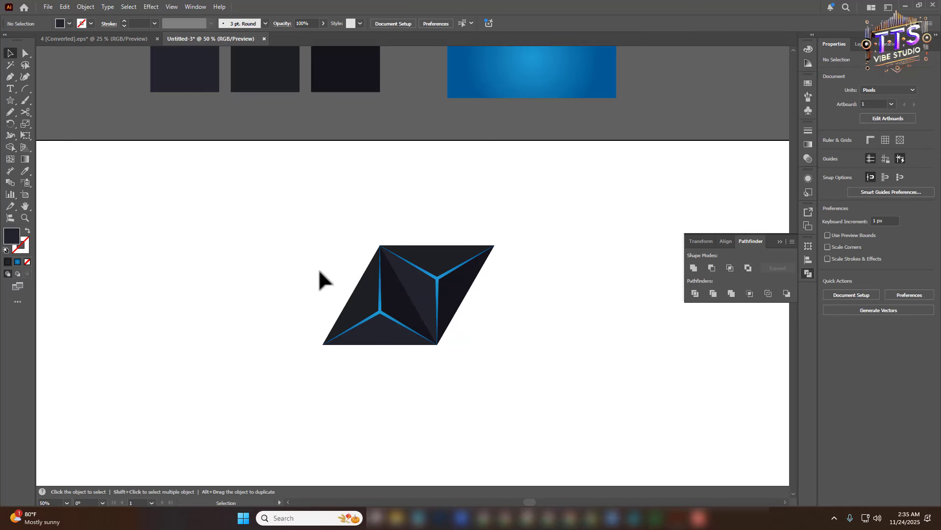
pyautogui.moveTo(255, 211); pyautogui.dragTo(536, 412)
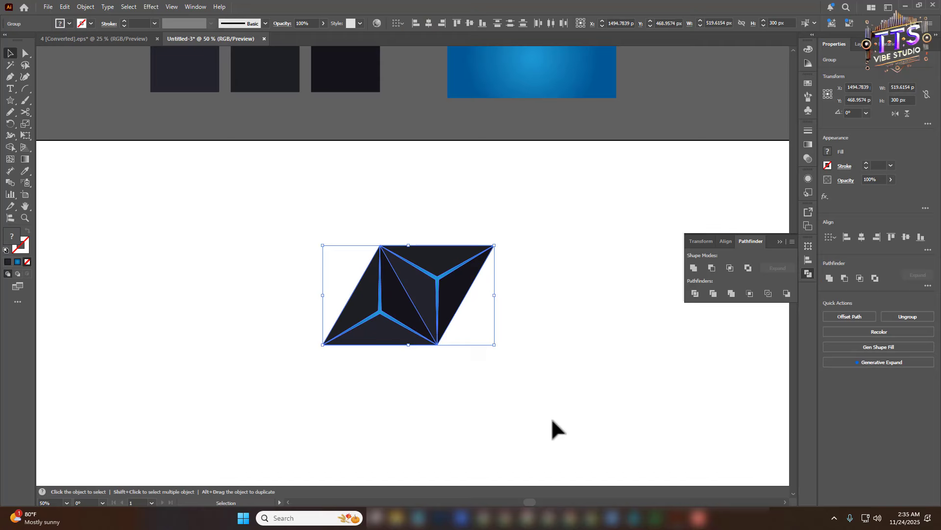
pyautogui.click(481, 421)
pyautogui.scroll(-1, 505, 343)
pyautogui.moveTo(561, 361); pyautogui.dragTo(492, 272)
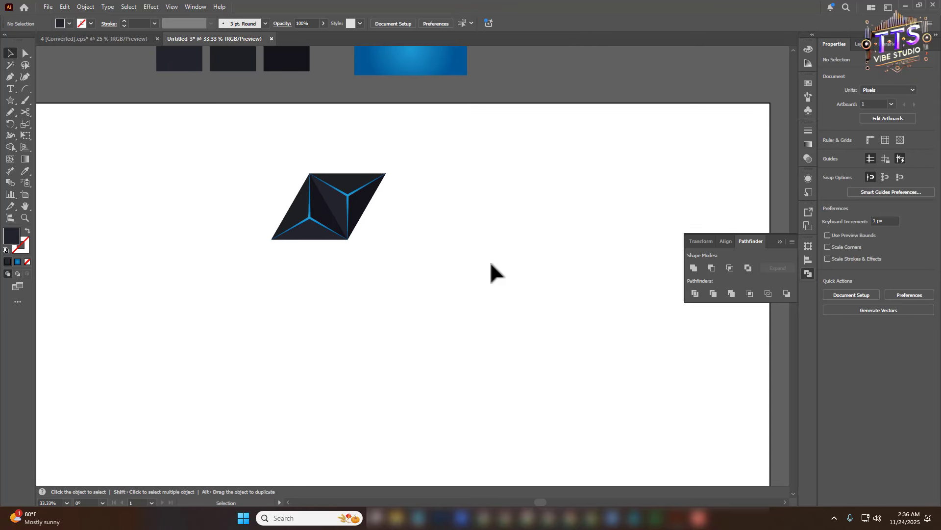
pyautogui.scroll(-1, 491, 271)
# Group the two joined triangles and set the group's blending mode to Color Dodge
pyautogui.moveTo(252, 170); pyautogui.dragTo(507, 321)
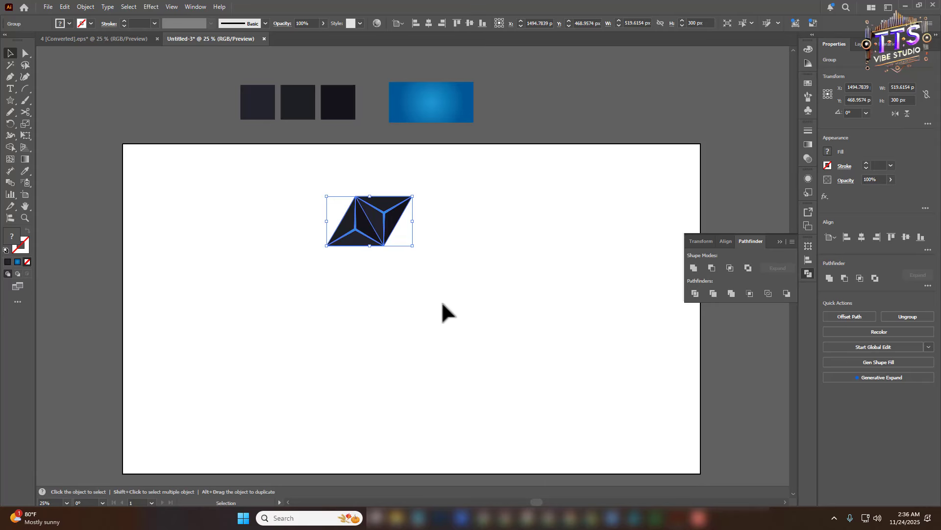
pyautogui.press('ctrl')
pyautogui.press('ctrl')
pyautogui.click(282, 23)
pyautogui.click(196, 39)
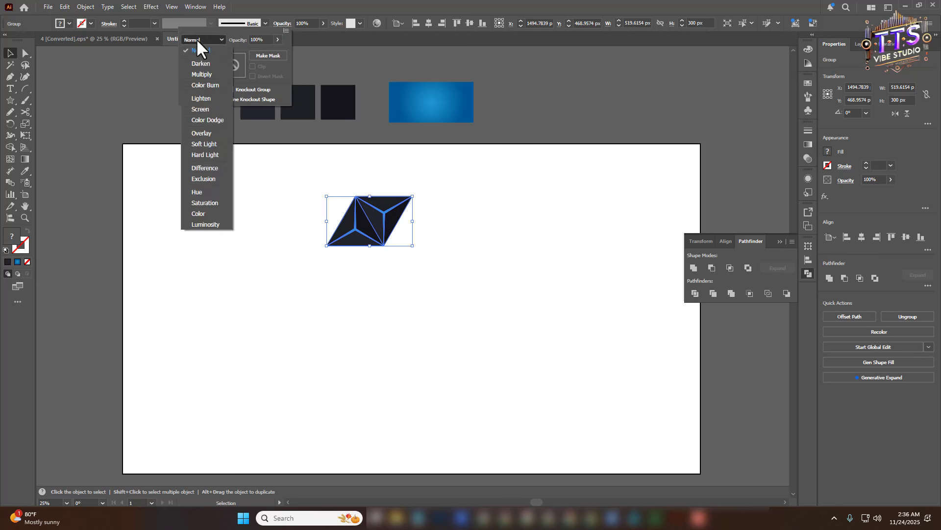
pyautogui.click(205, 120)
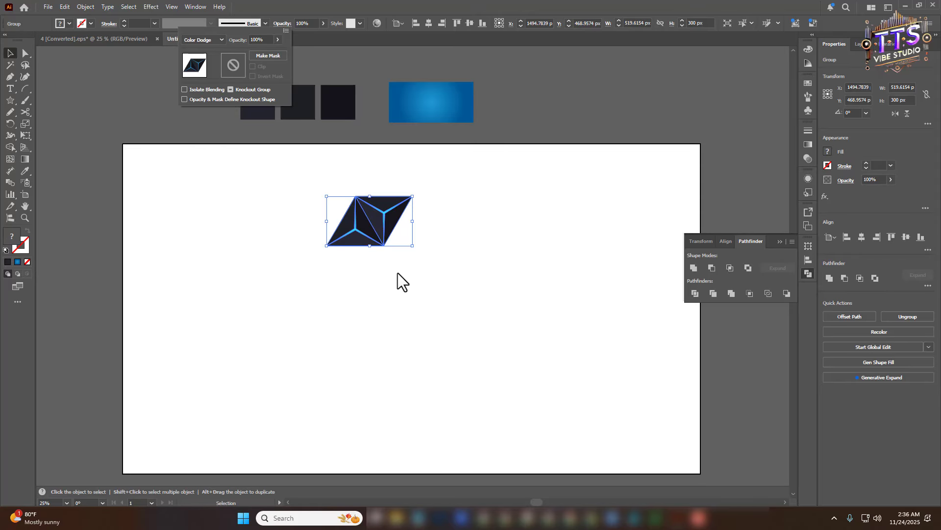
# Make a pattern from the parallelogram group and set its tile type to Brick by Row
pyautogui.scroll(4, 371, 216)
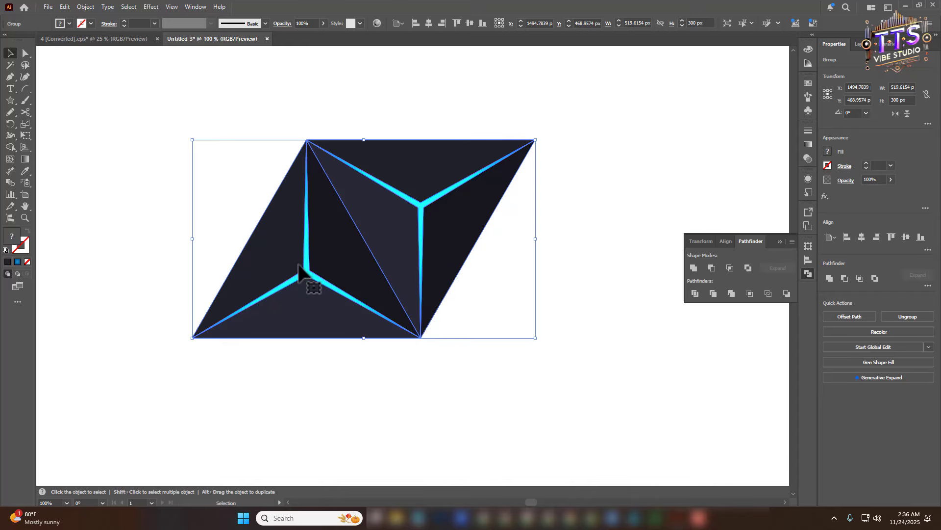
pyautogui.scroll(-2, 441, 196)
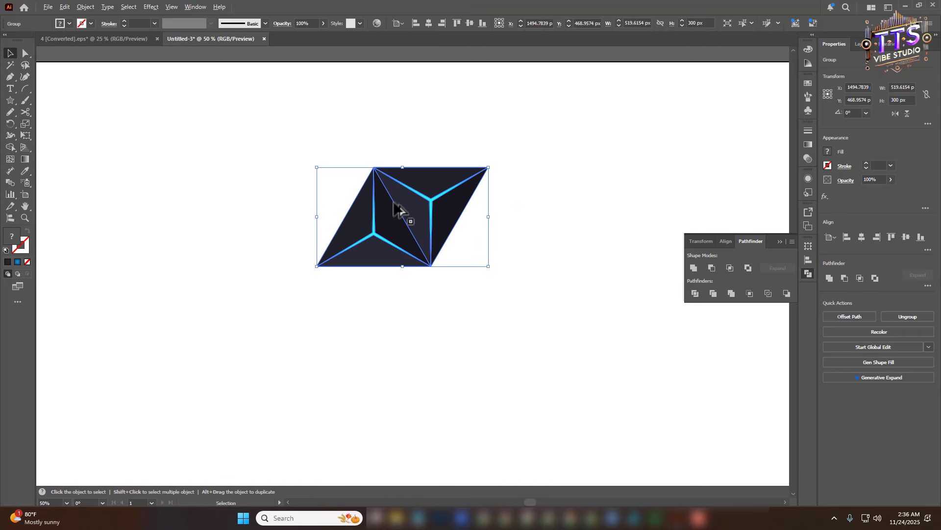
pyautogui.scroll(-1, 398, 210)
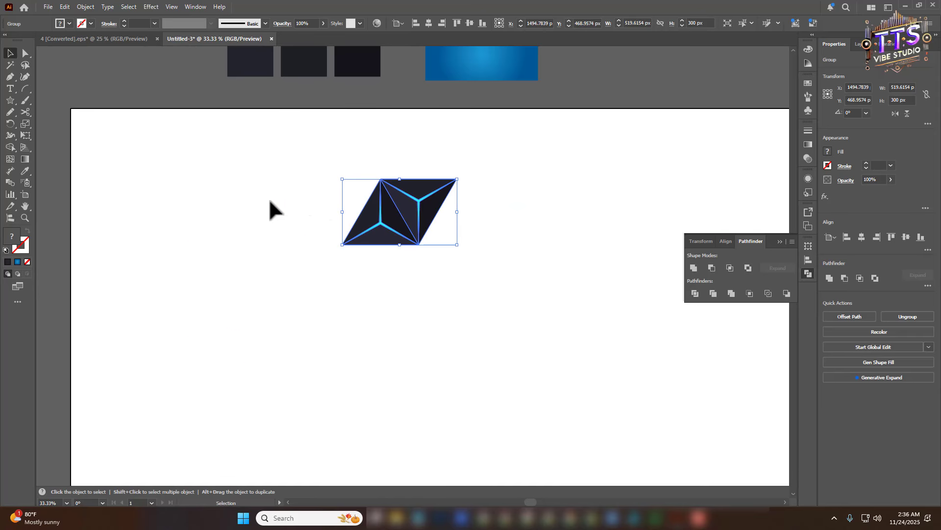
pyautogui.click(85, 6)
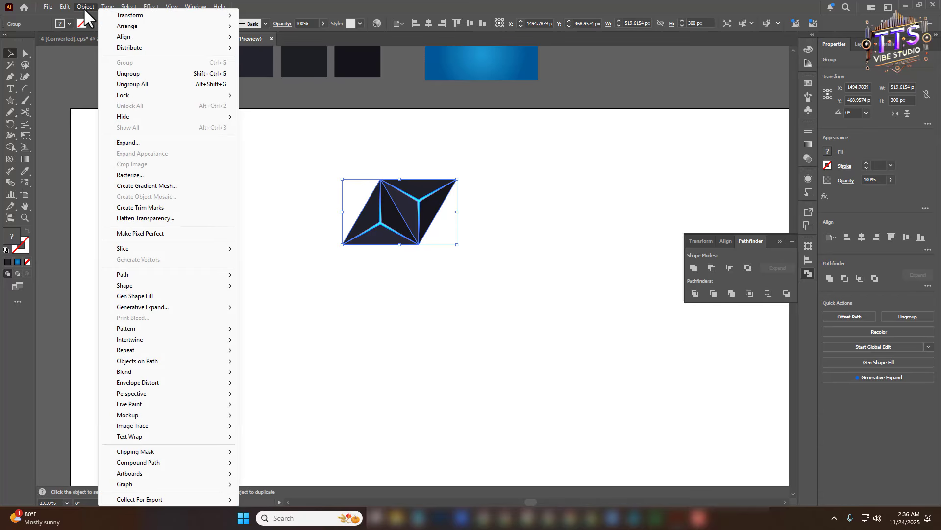
pyautogui.moveTo(120, 330)
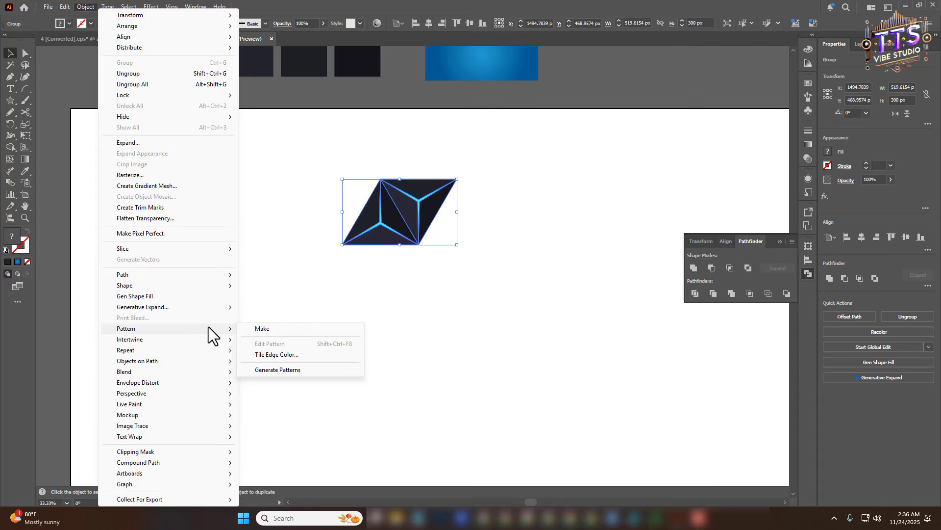
pyautogui.click(272, 328)
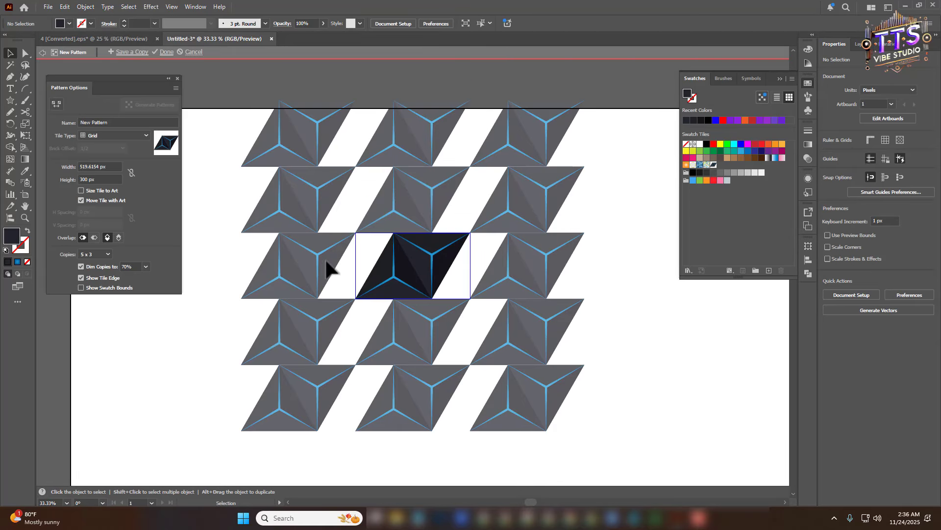
pyautogui.click(96, 134)
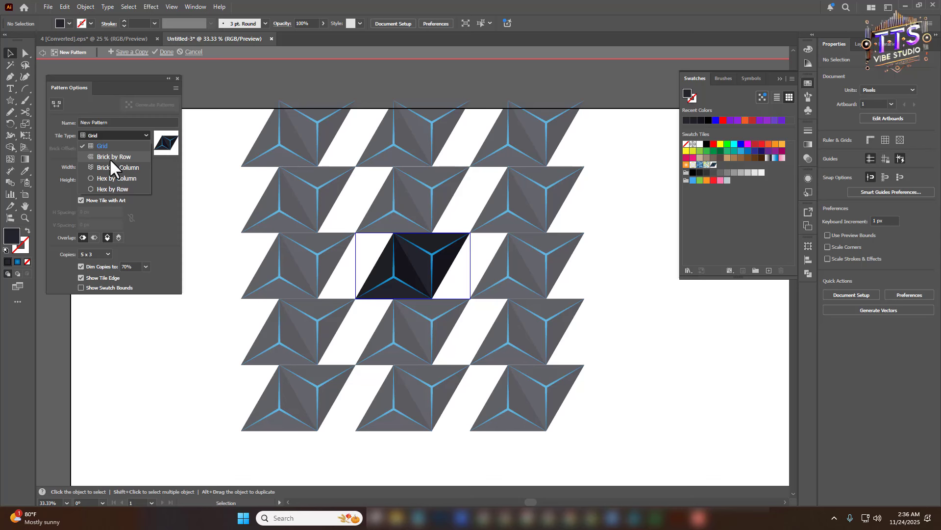
pyautogui.click(113, 157)
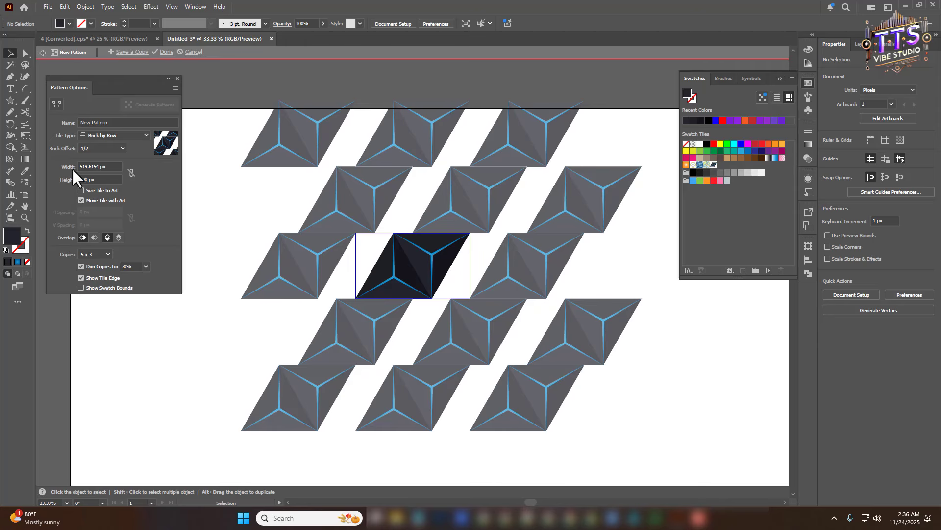
# Reduce the pattern tile's width to 346 px to close the gaps between copies, and finish editing the pattern
pyautogui.click(104, 166)
pyautogui.write('517')
pyautogui.press('Return')
pyautogui.press('Down')
pyautogui.press('Down')
pyautogui.press('Down')
pyautogui.press('Down')
pyautogui.press('Down')
pyautogui.press('Down')
pyautogui.press('Down')
pyautogui.press('Down')
pyautogui.press('Down')
pyautogui.press('Down')
pyautogui.press('Down')
pyautogui.press('Down')
pyautogui.press('Down')
pyautogui.press('Down')
pyautogui.press('Down')
pyautogui.press('Down')
pyautogui.press('Down')
pyautogui.press('Down')
pyautogui.press('Down')
pyautogui.press('Down')
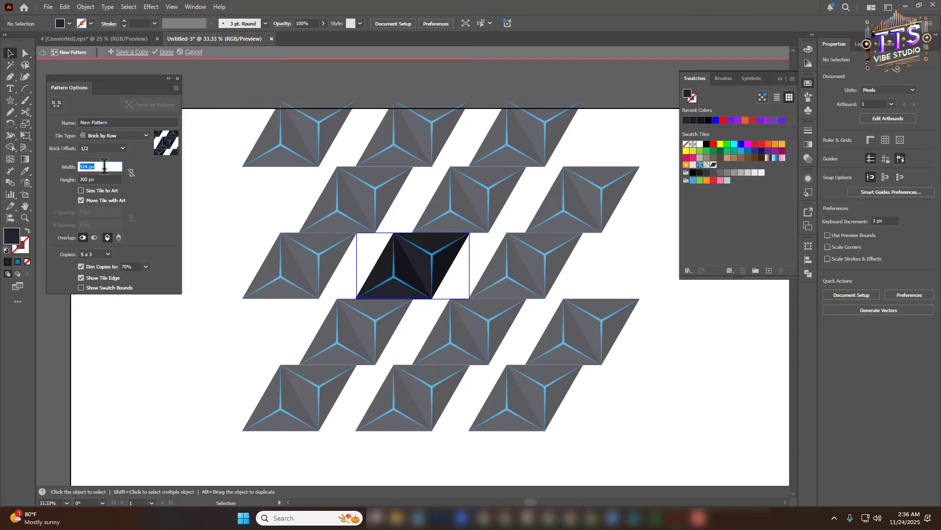
pyautogui.press('Down')
pyautogui.press('Down')
pyautogui.press('Down')
pyautogui.press('Down')
pyautogui.press('Down')
pyautogui.press('Down')
pyautogui.press('Down')
pyautogui.press('Down')
pyautogui.press('Down')
pyautogui.press('Down')
pyautogui.press('Down')
pyautogui.press('Down')
pyautogui.press('Down')
pyautogui.press('Down')
pyautogui.press('Down')
pyautogui.press('Down')
pyautogui.press('Down')
pyautogui.press('Down')
pyautogui.press('Down')
pyautogui.press('Down')
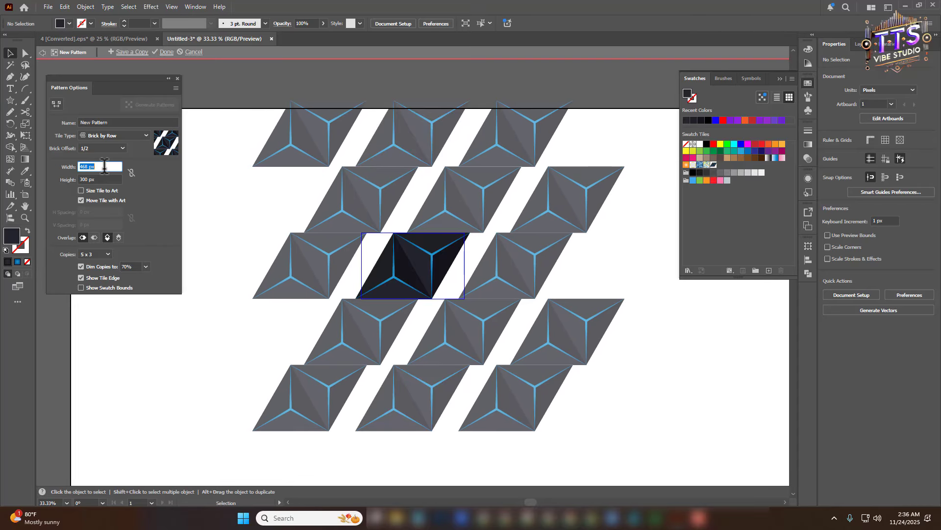
pyautogui.press('Down')
pyautogui.press('Down')
pyautogui.press('Down')
pyautogui.press('Down')
pyautogui.press('Down')
pyautogui.press('Down')
pyautogui.press('Down')
pyautogui.press('Down')
pyautogui.press('Down')
pyautogui.press('Down')
pyautogui.press('Down')
pyautogui.press('Down')
pyautogui.press('Down')
pyautogui.press('Down')
pyautogui.press('Down')
pyautogui.press('Down')
pyautogui.press('Down')
pyautogui.press('Down')
pyautogui.press('Down')
pyautogui.press('Down')
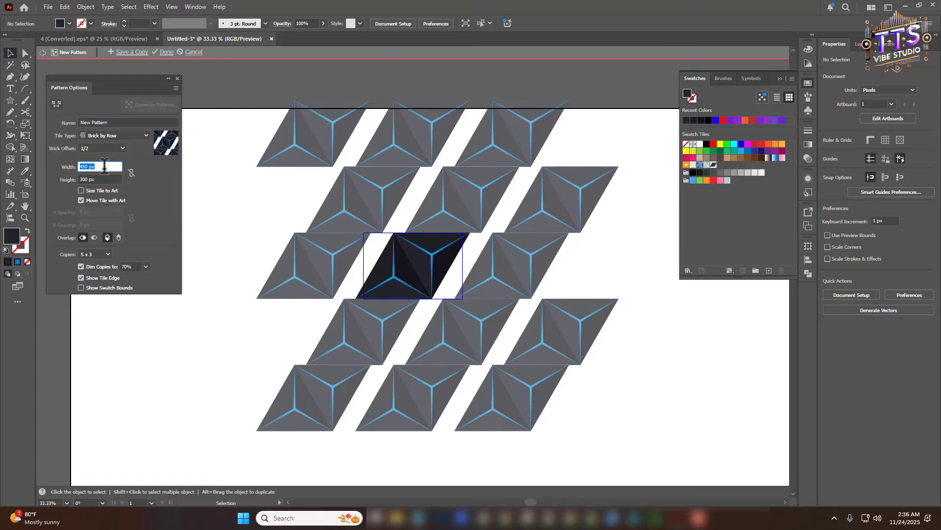
pyautogui.press('Down')
pyautogui.press('Down')
pyautogui.press('Down')
pyautogui.press('Down')
pyautogui.press('Down')
pyautogui.press('Down')
pyautogui.press('Down')
pyautogui.press('Down')
pyautogui.press('Down')
pyautogui.press('Down')
pyautogui.press('Down')
pyautogui.press('Down')
pyautogui.press('Down')
pyautogui.press('Down')
pyautogui.press('Down')
pyautogui.press('Down')
pyautogui.press('Down')
pyautogui.press('Down')
pyautogui.press('Down')
pyautogui.press('Down')
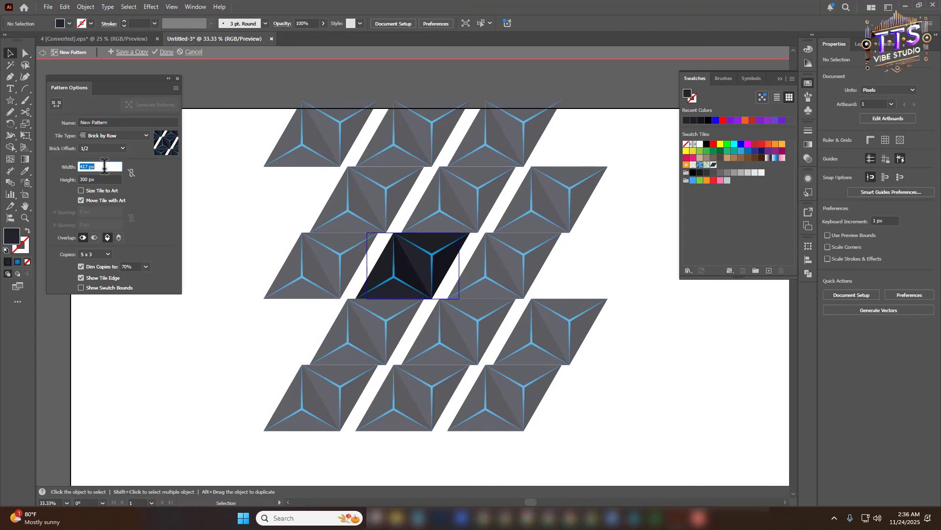
pyautogui.press('Down')
pyautogui.press('Down')
pyautogui.press('Down')
pyautogui.press('Down')
pyautogui.press('Down')
pyautogui.press('Down')
pyautogui.press('Down')
pyautogui.press('Down')
pyautogui.press('Down')
pyautogui.press('Down')
pyautogui.press('Down')
pyautogui.press('Down')
pyautogui.press('Down')
pyautogui.press('Down')
pyautogui.press('Down')
pyautogui.press('Down')
pyautogui.press('Down')
pyautogui.press('Down')
pyautogui.press('Down')
pyautogui.press('Down')
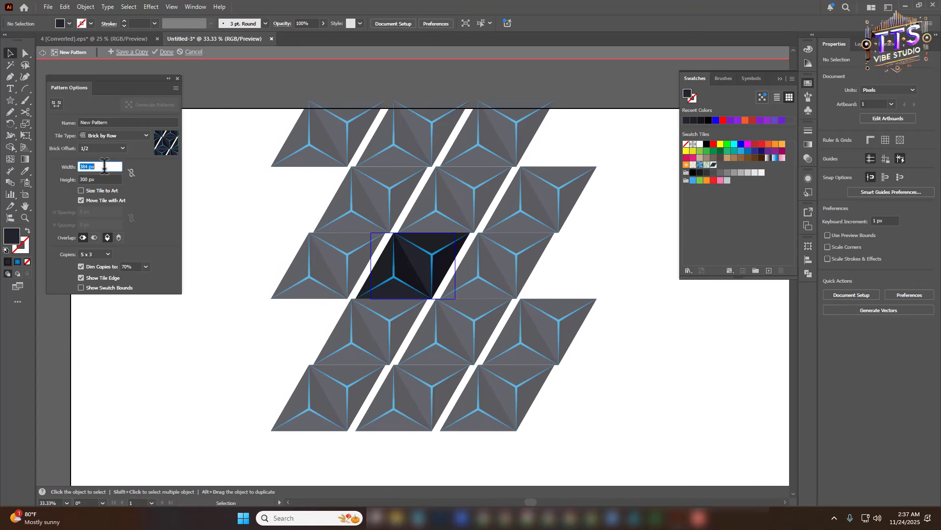
pyautogui.press('Down')
pyautogui.press('Down')
pyautogui.press('Down')
pyautogui.press('Down')
pyautogui.press('Down')
pyautogui.press('Down')
pyautogui.press('Down')
pyautogui.press('Down')
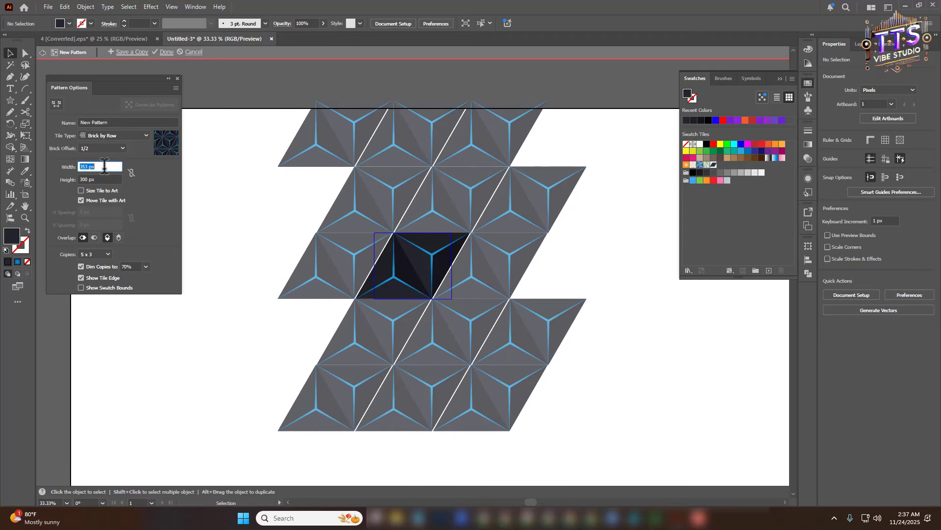
pyautogui.press('Down')
pyautogui.press('Down')
pyautogui.press('Down')
pyautogui.press('Down')
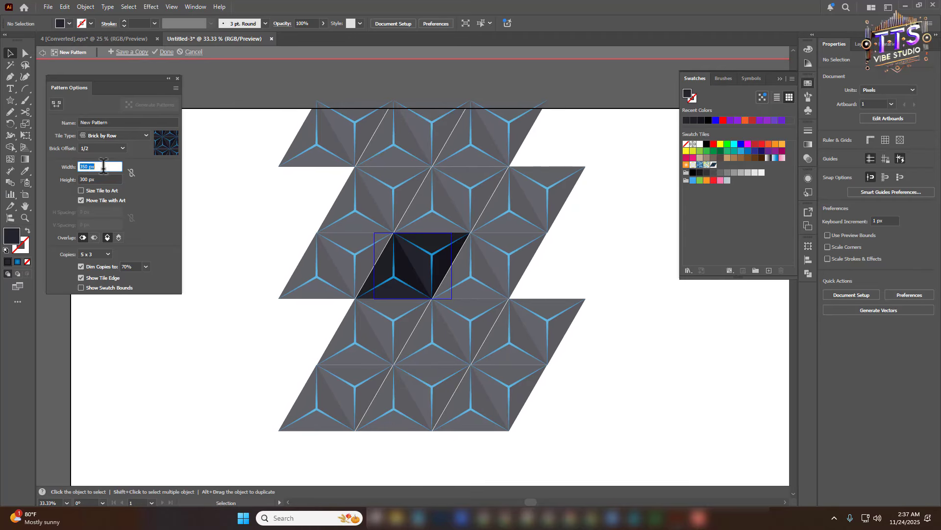
pyautogui.press('Down')
pyautogui.press('Down')
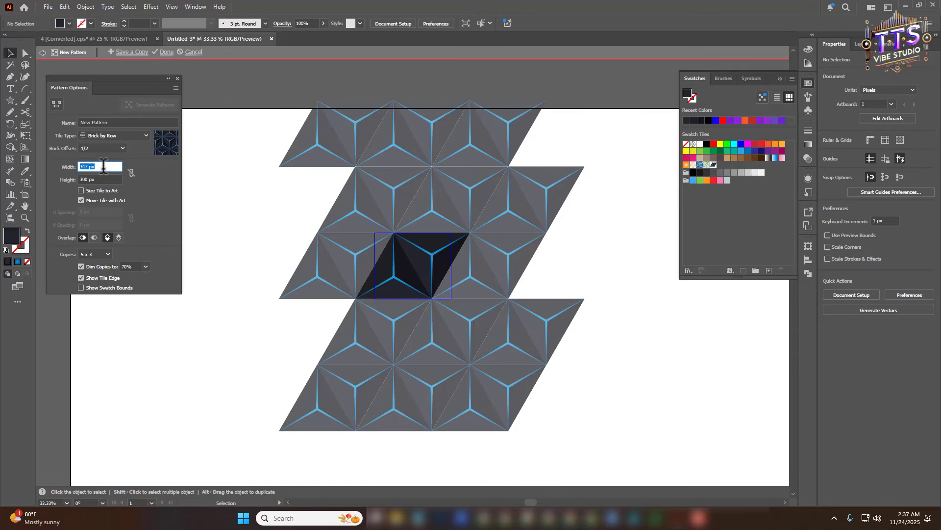
pyautogui.press('Down')
pyautogui.press('Down')
pyautogui.press('Down')
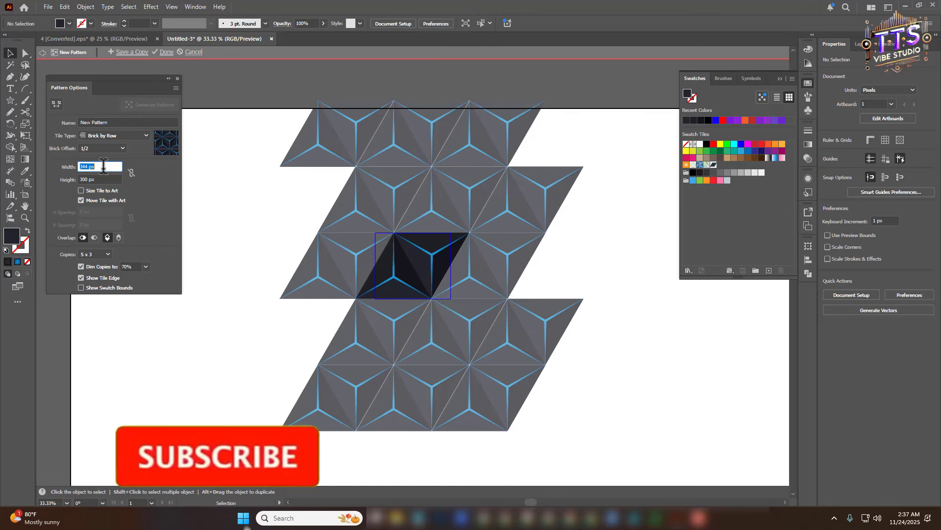
pyautogui.scroll(7, 405, 229)
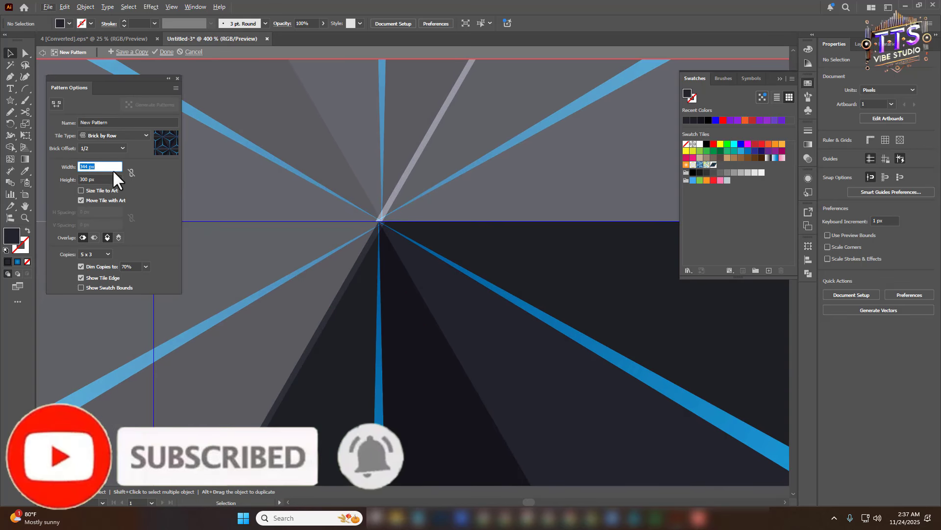
pyautogui.press('Up')
pyautogui.press('Up')
pyautogui.press('Up')
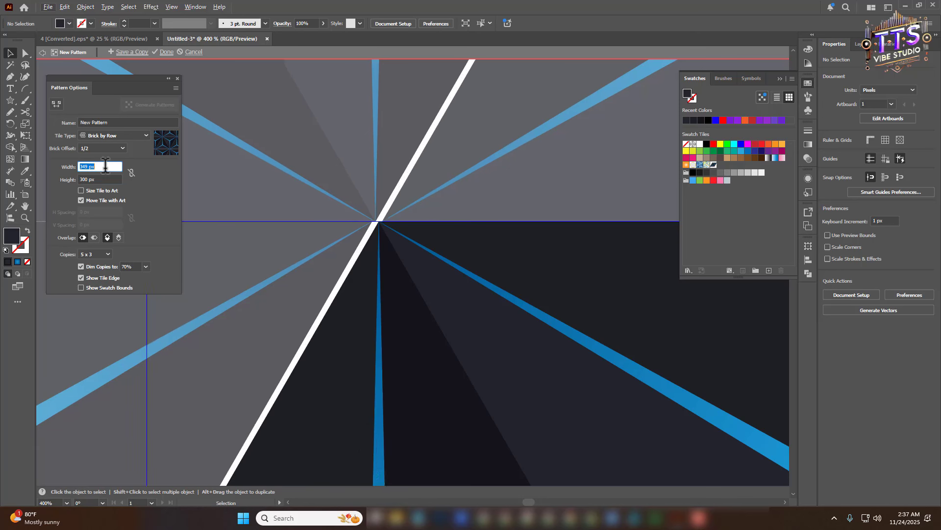
pyautogui.press('Down')
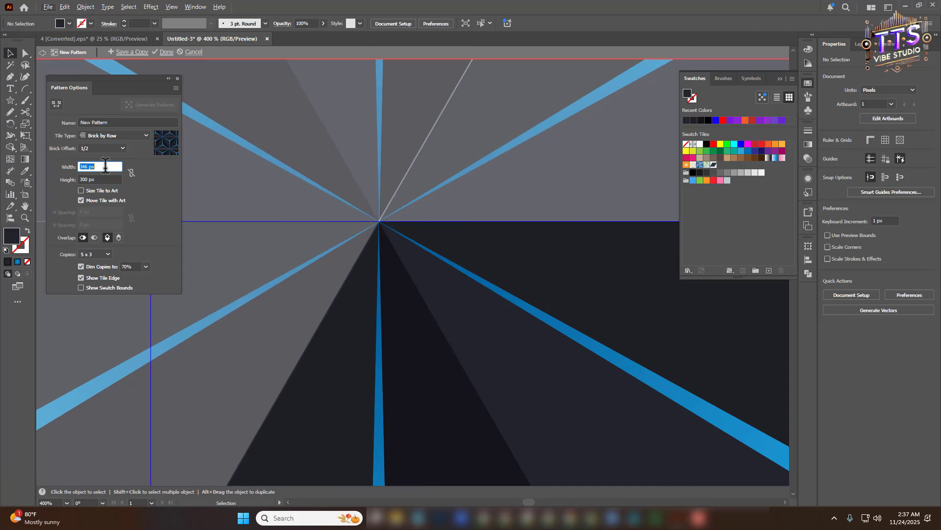
pyautogui.click(163, 52)
# Move the parallelogram artwork off the artboard, placing it beside the blue gradient rectangle
pyautogui.hotkey('ctrl', '-')
pyautogui.hotkey('ctrl', '-')
pyautogui.hotkey('ctrl', '-')
pyautogui.hotkey('ctrl', '-')
pyautogui.hotkey('ctrl', '-')
pyautogui.hotkey('ctrl', '-')
pyautogui.hotkey('ctrl', '-')
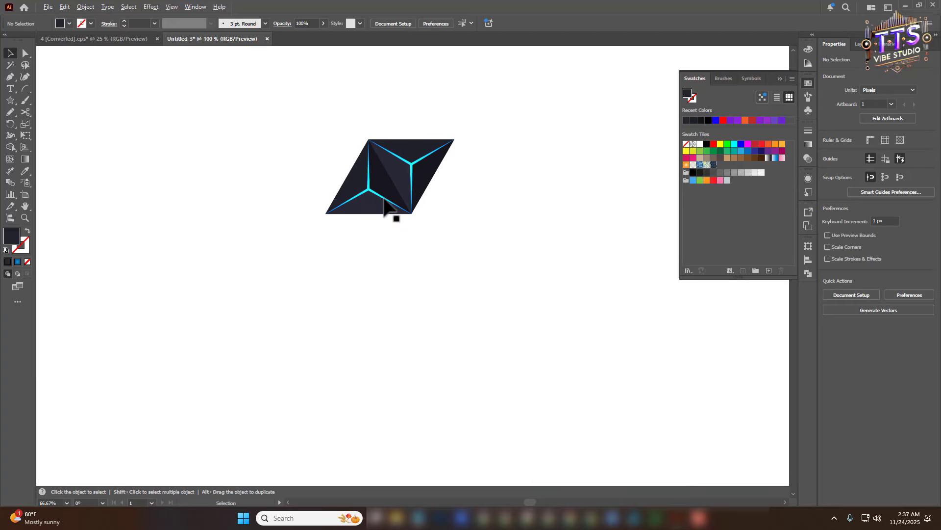
pyautogui.click(347, 162)
pyautogui.hotkey('ctrl', '-')
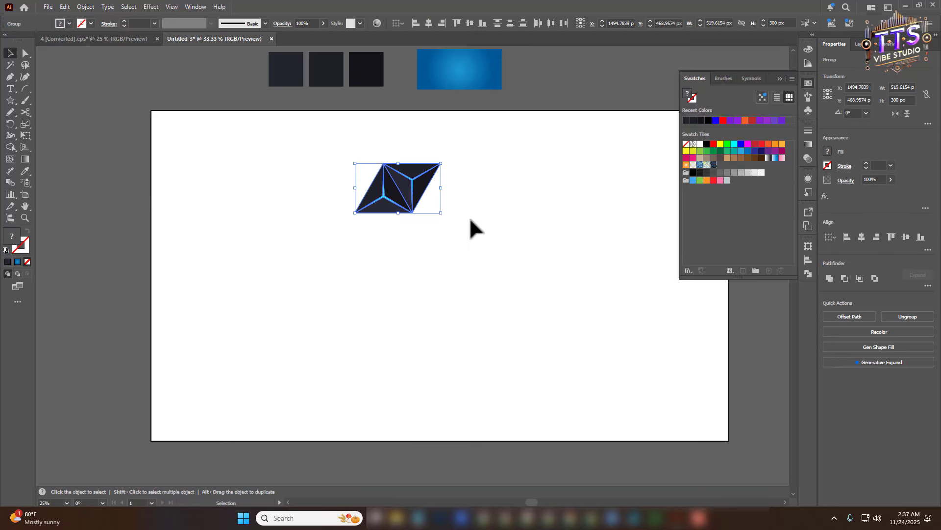
pyautogui.moveTo(377, 250); pyautogui.dragTo(550, 107)
pyautogui.click(529, 290)
pyautogui.hotkey('ctrl', '-')
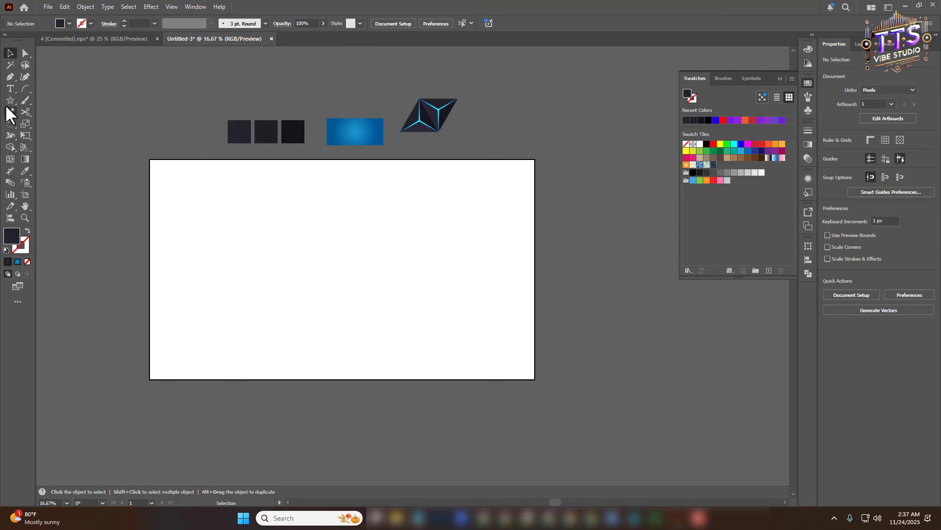
# Create a rectangle 3500 px wide and 2000 px high with the dark fill
pyautogui.moveTo(6, 106); pyautogui.dragTo(52, 97)
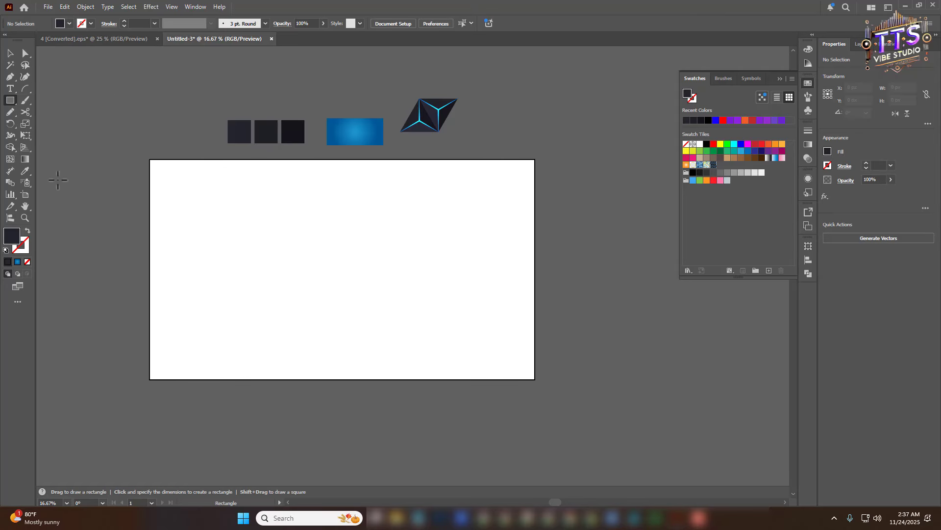
pyautogui.click(290, 248)
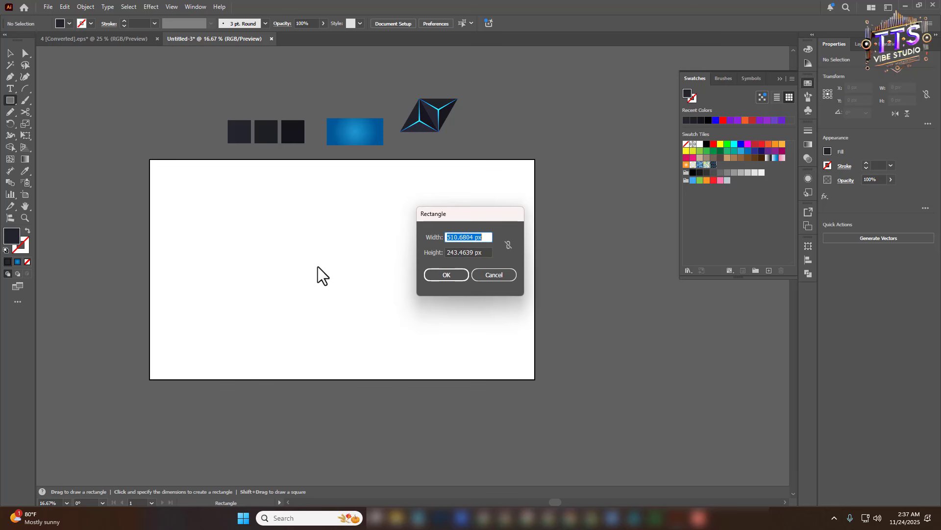
pyautogui.write('3500')
pyautogui.press('Tab')
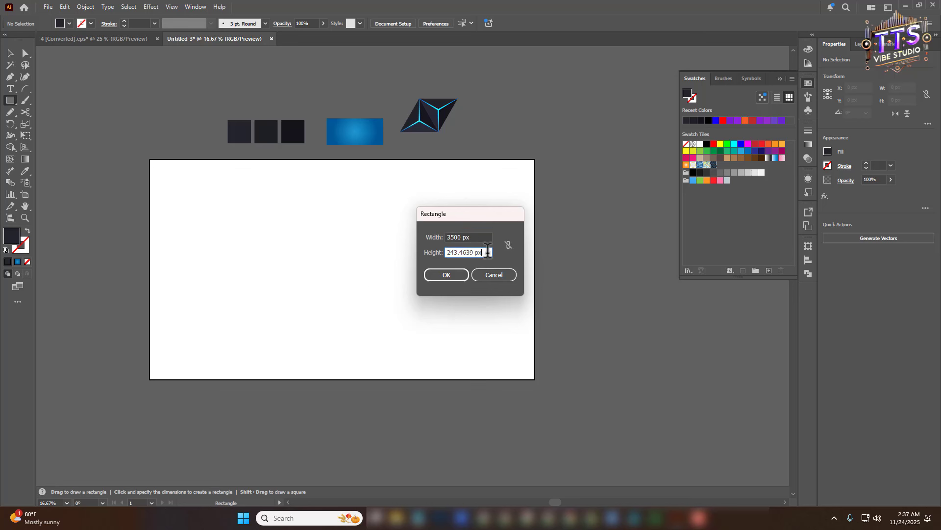
pyautogui.write('2000')
pyautogui.click(451, 279)
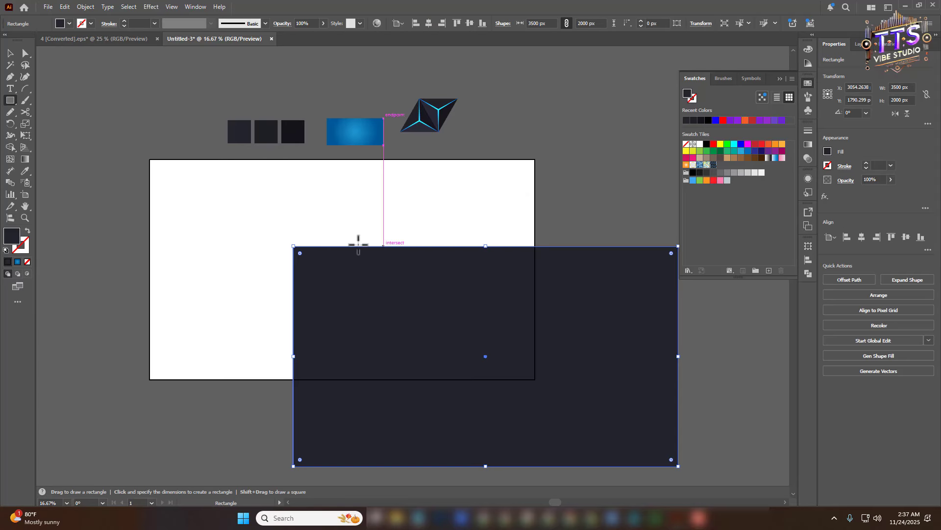
# Center the dark rectangle horizontally and vertically on the artboard and deselect it
pyautogui.click(429, 24)
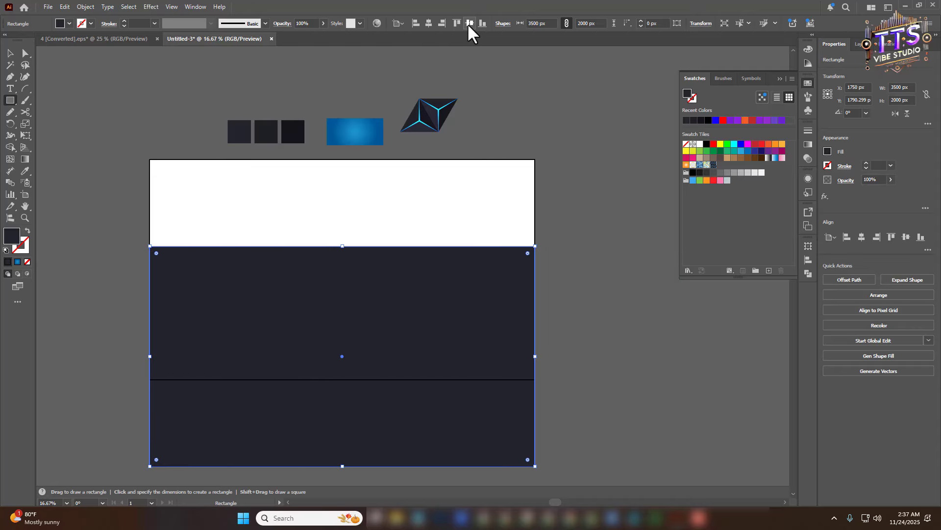
pyautogui.click(469, 24)
pyautogui.click(10, 53)
pyautogui.click(60, 78)
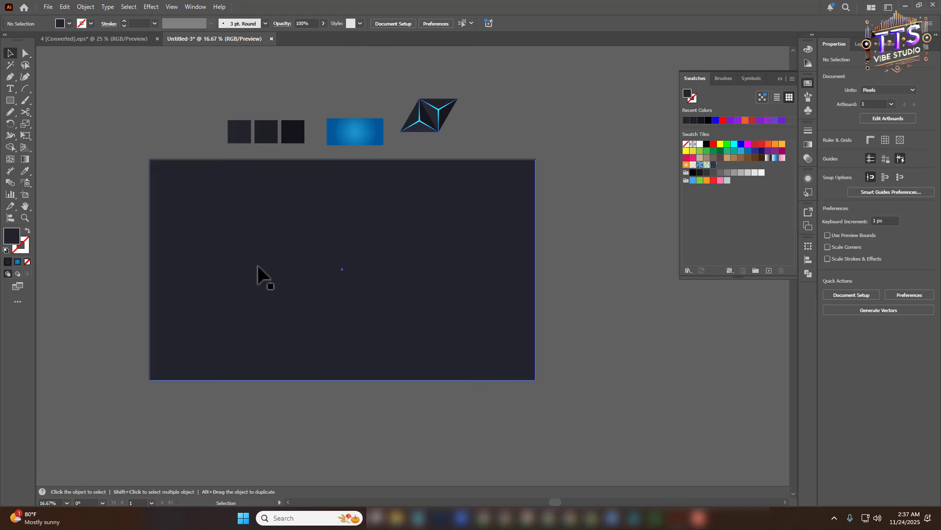
# Fill the artboard-sized rectangle with the new triangle pattern swatch
pyautogui.click(274, 285)
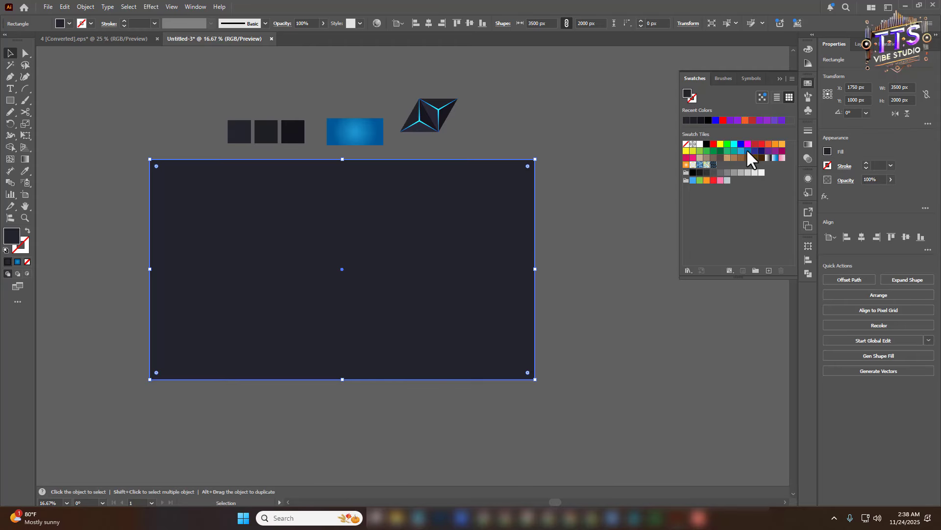
pyautogui.click(808, 80)
pyautogui.click(807, 80)
pyautogui.click(714, 165)
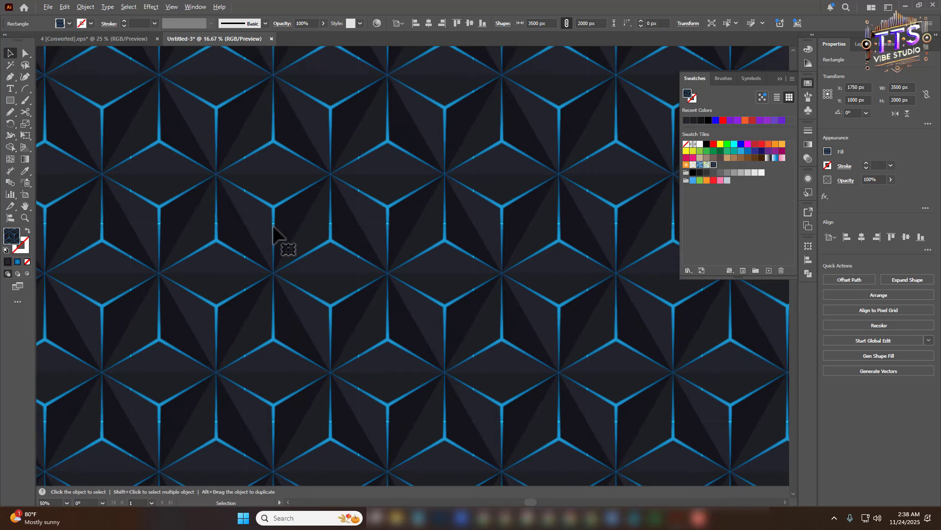
pyautogui.scroll(3, 272, 238)
pyautogui.scroll(-4, 238, 227)
pyautogui.scroll(2, 314, 294)
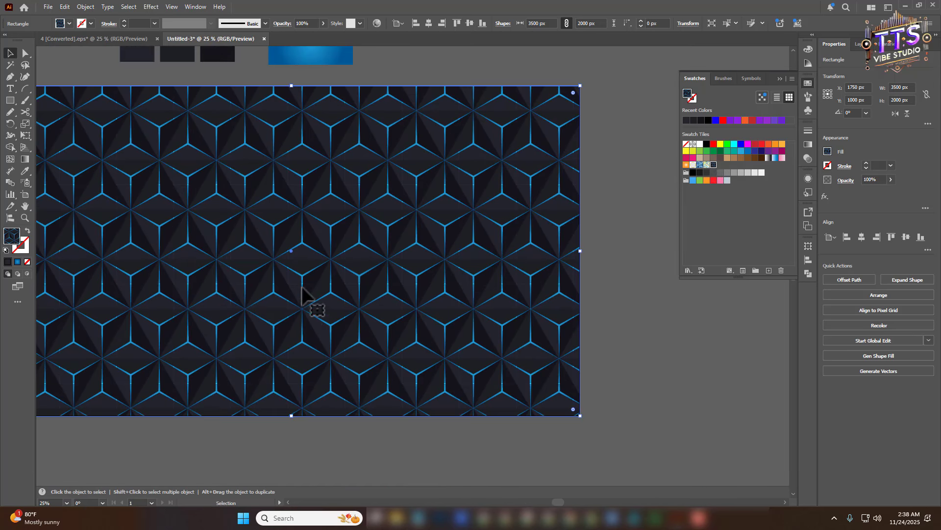
pyautogui.scroll(-1, 435, 289)
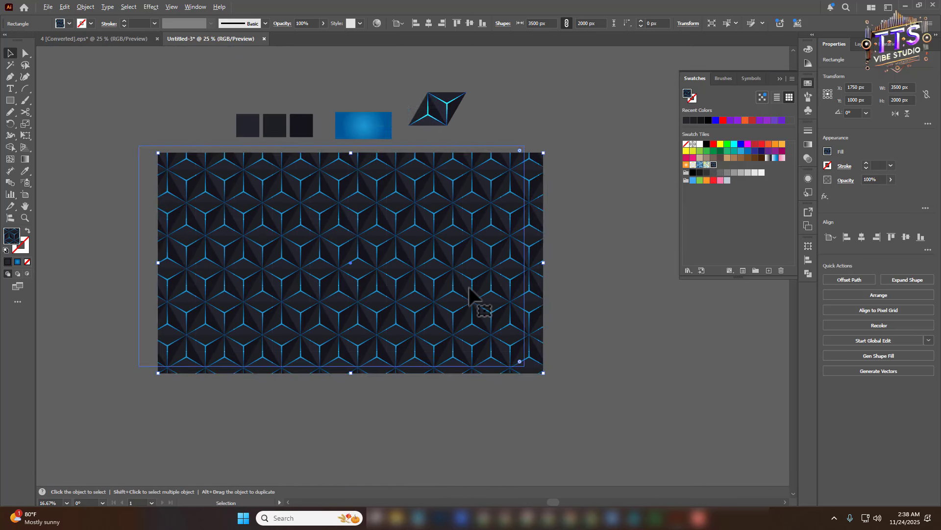
pyautogui.click(587, 296)
# Scale only the pattern inside the rectangle uniformly to 95%, with Transform Objects off and Transform Patterns on
pyautogui.click(360, 314)
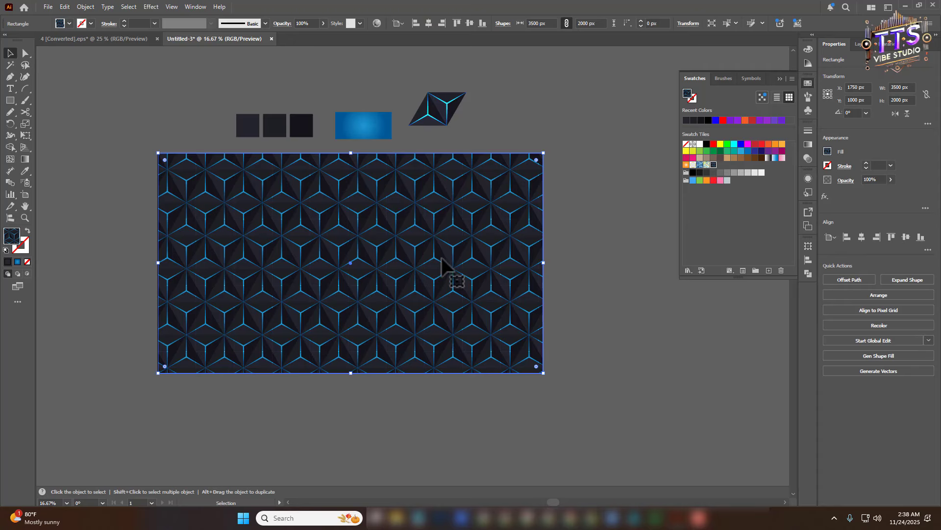
pyautogui.rightClick(406, 245)
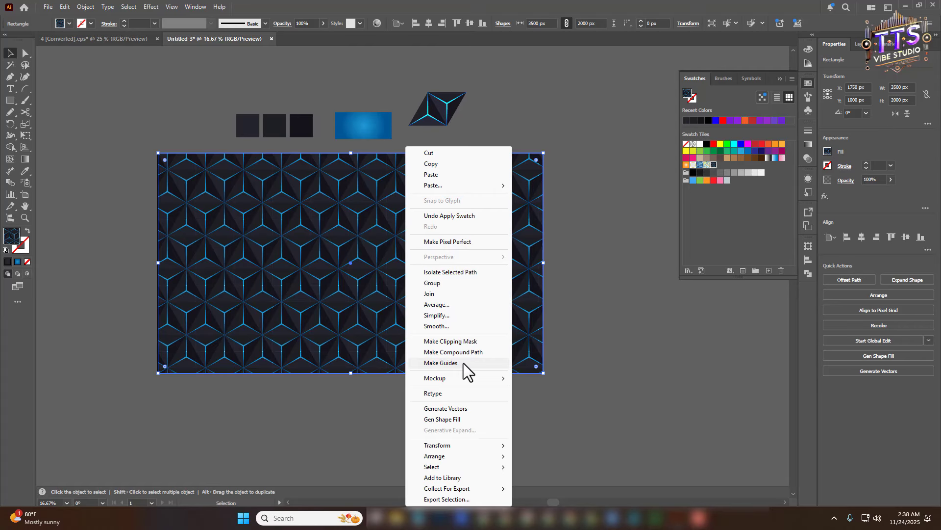
pyautogui.moveTo(447, 446)
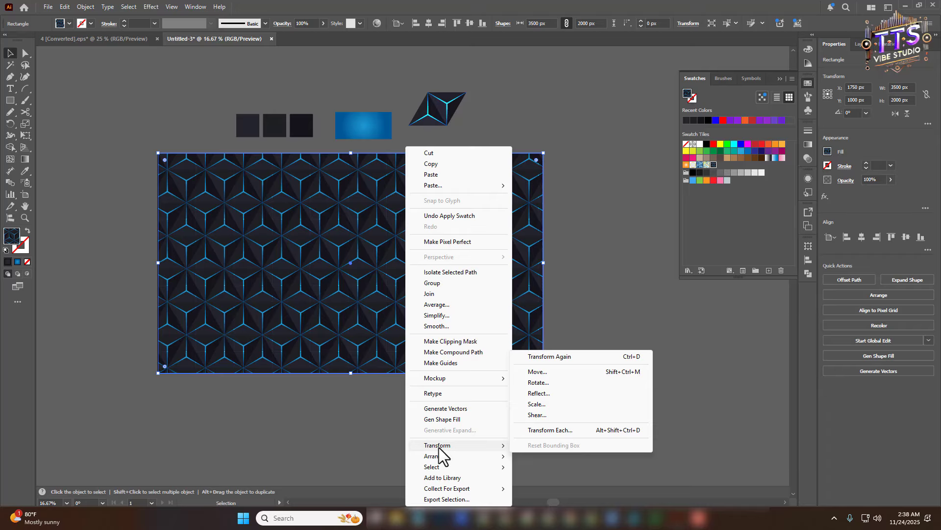
pyautogui.click(537, 406)
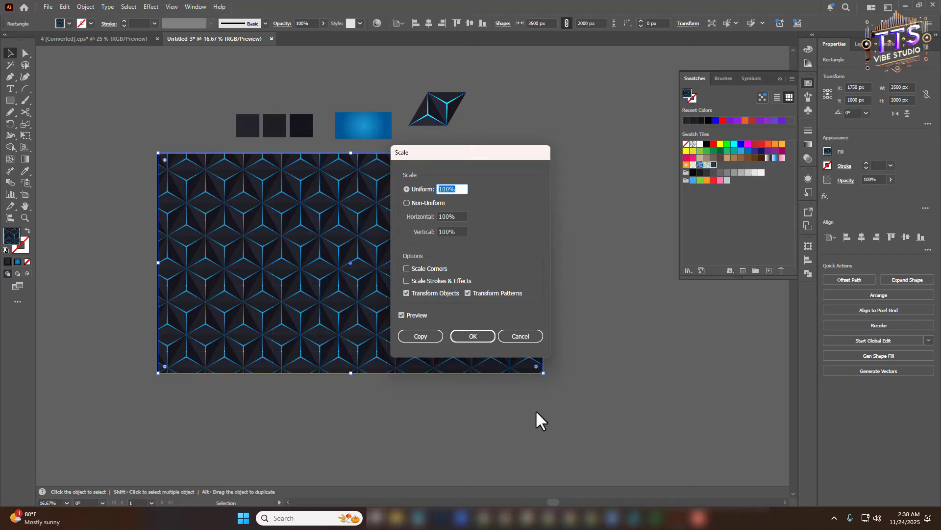
pyautogui.click(407, 293)
pyautogui.click(459, 189)
pyautogui.press('Down')
pyautogui.press('Down')
pyautogui.press('Down')
pyautogui.press('Down')
pyautogui.press('Down')
pyautogui.press('Down')
pyautogui.press('Down')
pyautogui.press('Down')
pyautogui.press('Down')
pyautogui.press('Down')
pyautogui.press('Down')
pyautogui.press('Down')
pyautogui.press('Down')
pyautogui.press('Down')
pyautogui.press('Down')
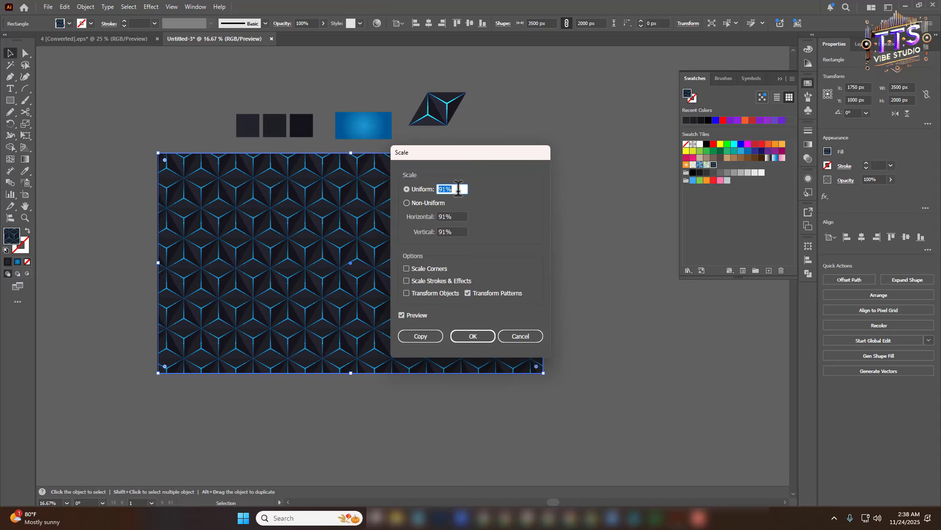
pyautogui.press('Down')
pyautogui.press('Down')
pyautogui.press('Down')
pyautogui.press('Down')
pyautogui.press('Down')
pyautogui.press('Up')
pyautogui.press('Up')
pyautogui.press('Up')
pyautogui.press('Up')
pyautogui.press('Up')
pyautogui.press('Up')
pyautogui.press('Up')
pyautogui.press('Up')
pyautogui.press('Up')
pyautogui.press('Up')
pyautogui.press('Up')
pyautogui.press('Up')
pyautogui.press('Up')
pyautogui.press('Up')
pyautogui.press('Up')
pyautogui.press('Up')
pyautogui.press('Up')
pyautogui.press('Up')
pyautogui.press('Up')
pyautogui.press('Up')
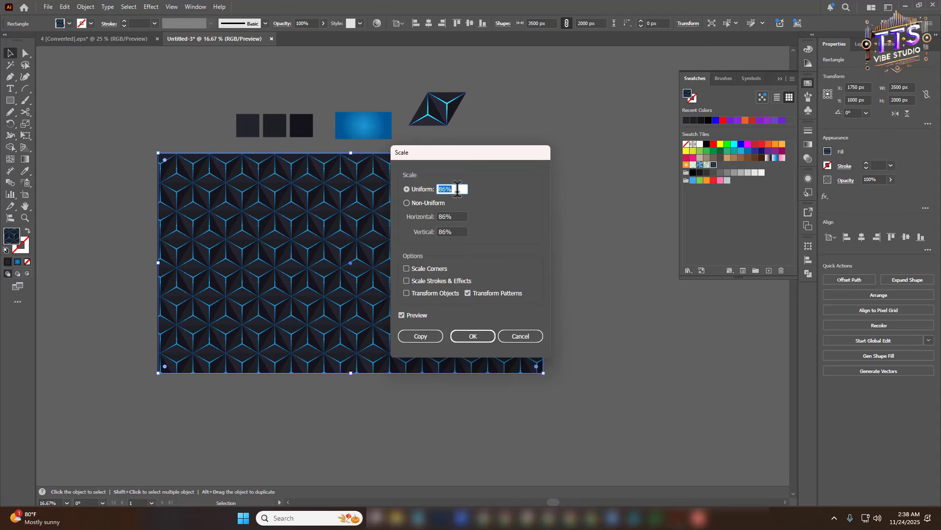
pyautogui.press('Up')
pyautogui.press('Up')
pyautogui.press('Up')
pyautogui.press('Up')
pyautogui.press('Up')
pyautogui.press('Up')
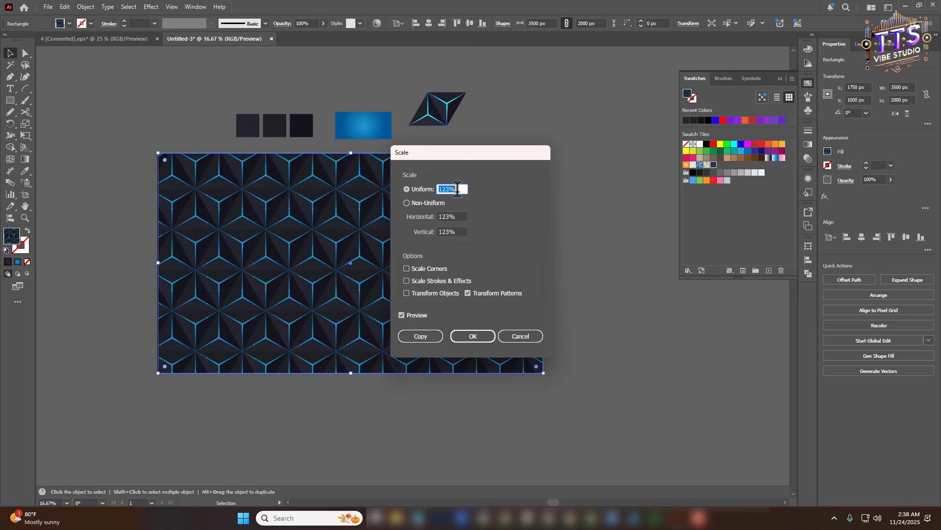
pyautogui.press('Up')
pyautogui.press('Up')
pyautogui.press('Up')
pyautogui.press('Up')
pyautogui.press('Up')
pyautogui.press('Up')
pyautogui.press('Up')
pyautogui.press('Up')
pyautogui.press('Up')
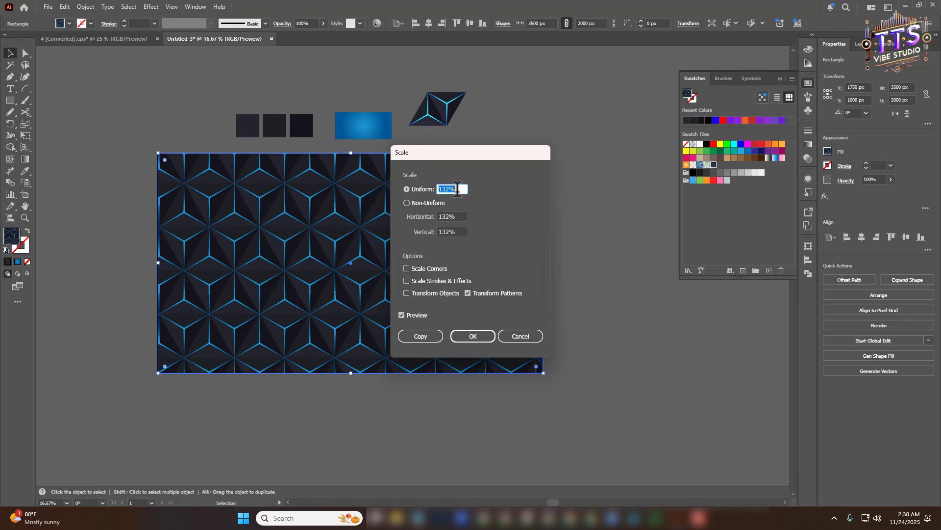
pyautogui.press('Down')
pyautogui.press('Down')
pyautogui.press('Down')
pyautogui.press('Down')
pyautogui.press('Down')
pyautogui.press('Down')
pyautogui.press('Down')
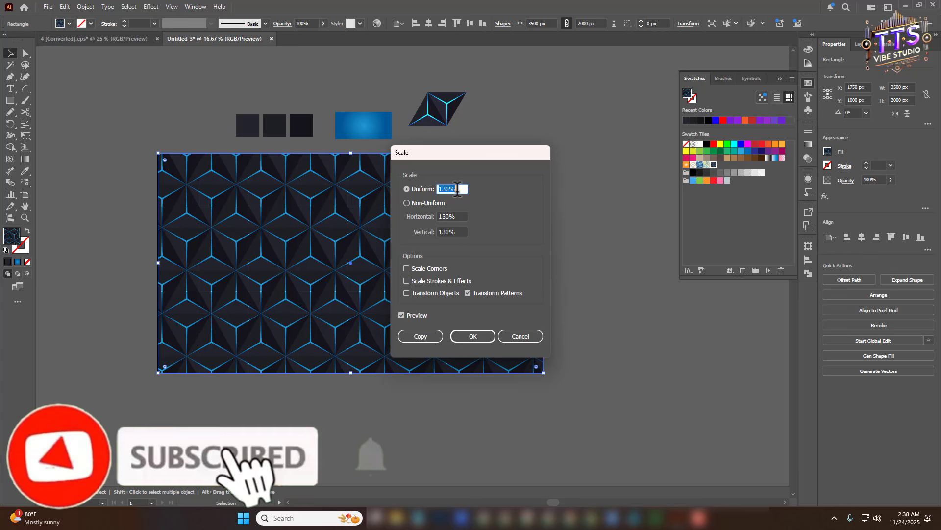
pyautogui.press('Up')
pyautogui.press('Up')
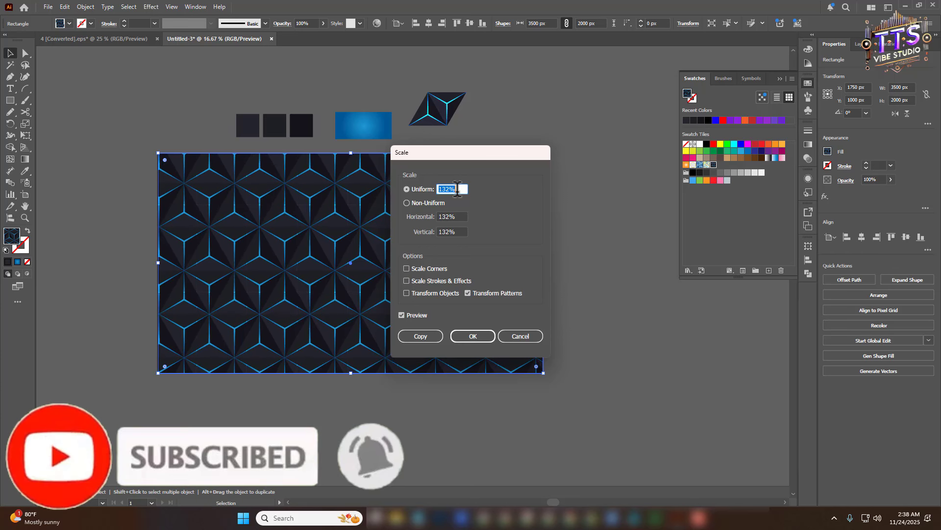
pyautogui.press('Down')
pyautogui.press('Down')
pyautogui.press('Down')
pyautogui.press('Down')
pyautogui.press('Down')
pyautogui.press('Down')
pyautogui.press('Down')
pyautogui.press('Down')
pyautogui.press('Down')
pyautogui.press('Down')
pyautogui.press('Down')
pyautogui.press('Down')
pyautogui.press('Down')
pyautogui.press('Down')
pyautogui.press('Down')
pyautogui.press('Down')
pyautogui.press('Down')
pyautogui.press('Down')
pyautogui.press('Down')
pyautogui.press('Down')
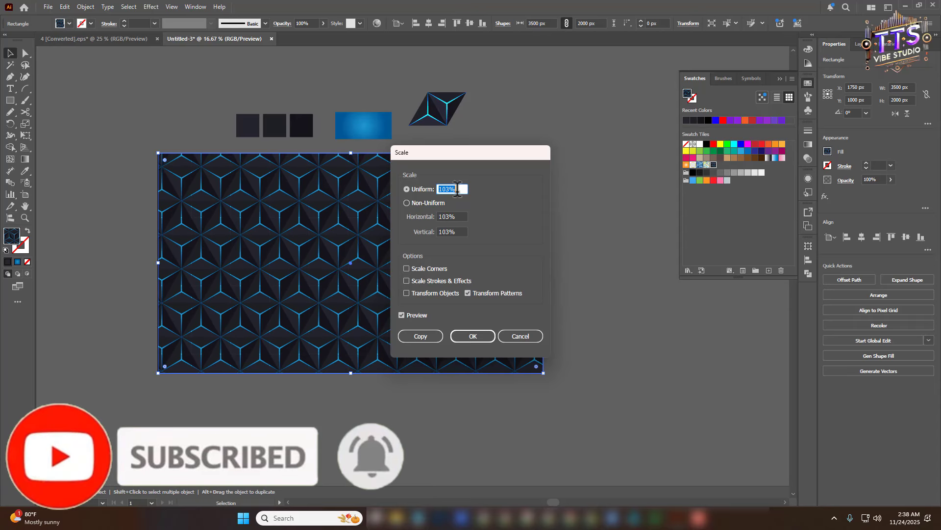
pyautogui.press('Down')
pyautogui.press('Down')
pyautogui.press('Down')
pyautogui.press('Down')
pyautogui.press('Down')
pyautogui.press('Down')
pyautogui.press('Down')
pyautogui.press('Down')
pyautogui.press('Down')
pyautogui.press('Down')
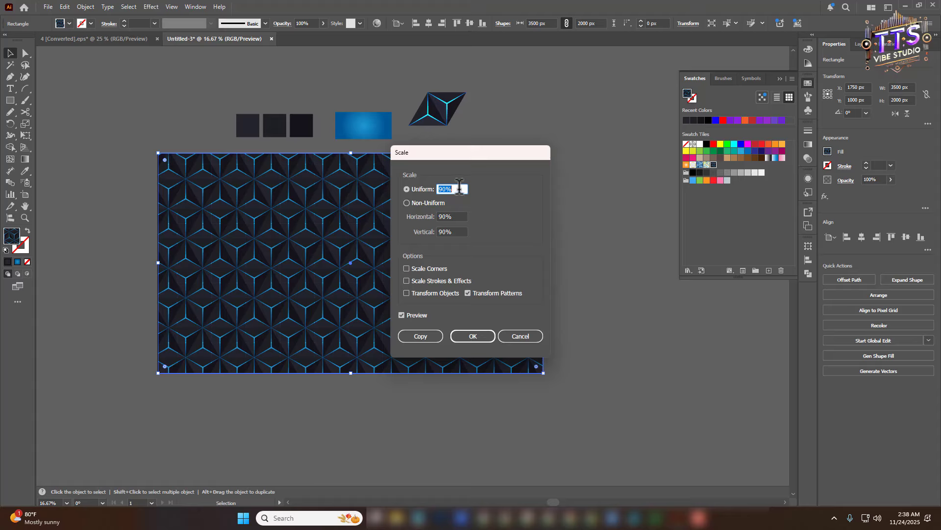
pyautogui.press('Up')
pyautogui.press('Up')
pyautogui.press('Up')
pyautogui.press('Up')
pyautogui.press('Up')
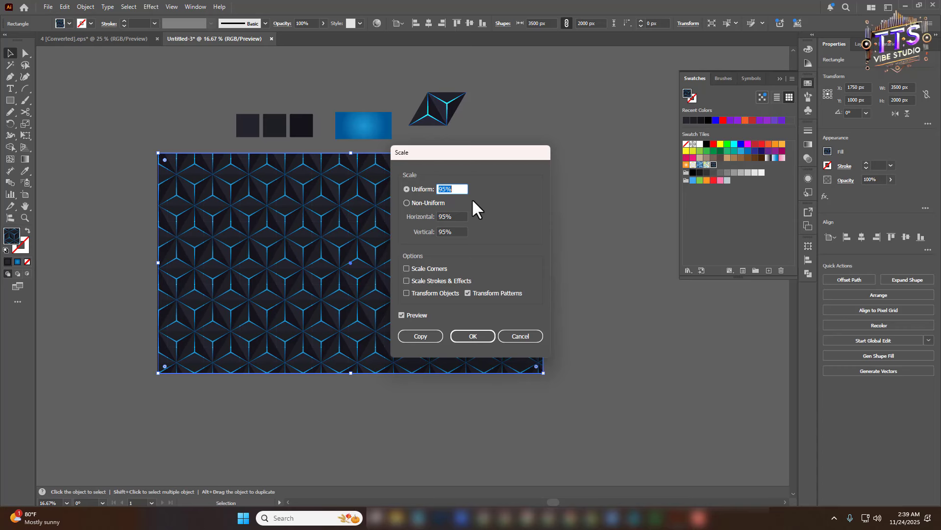
pyautogui.click(472, 336)
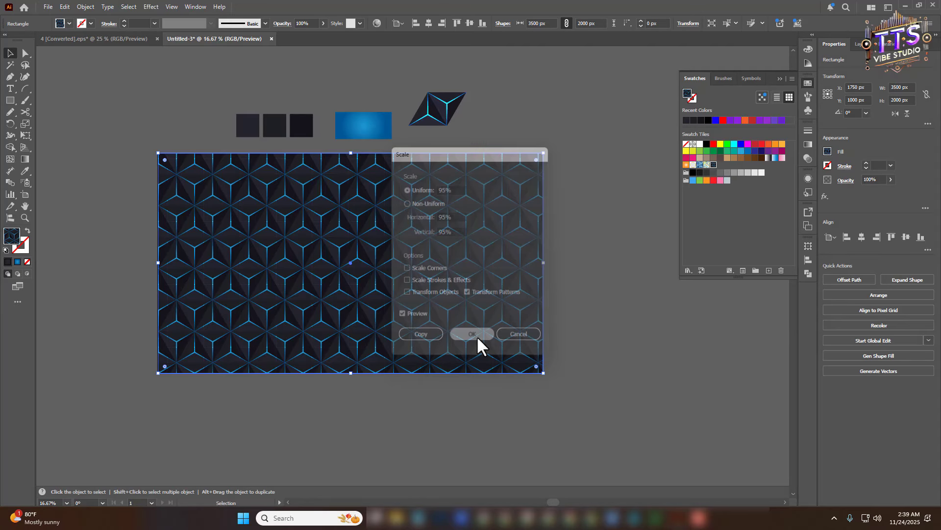
pyautogui.click(616, 331)
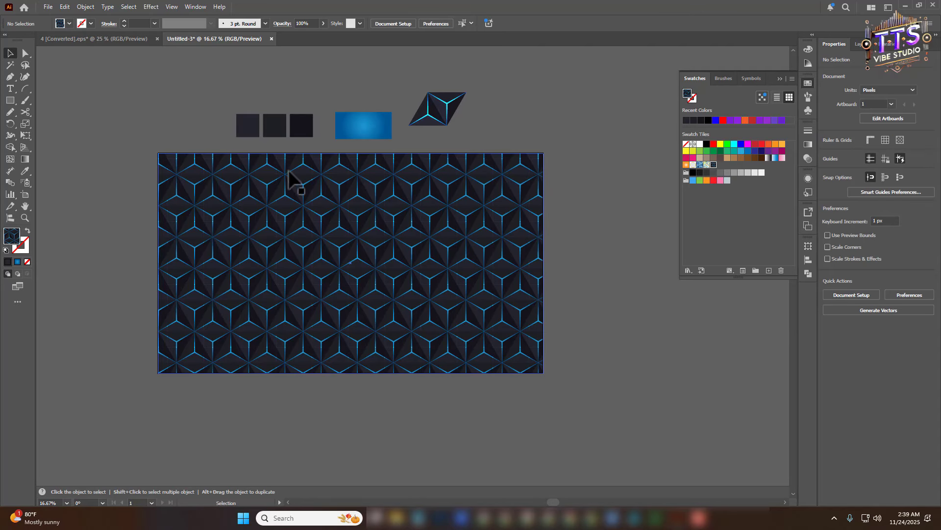
# Delete the three dark squares, the blue gradient rectangle and the parallelogram artwork above the artboard
pyautogui.moveTo(485, 124); pyautogui.dragTo(518, 176)
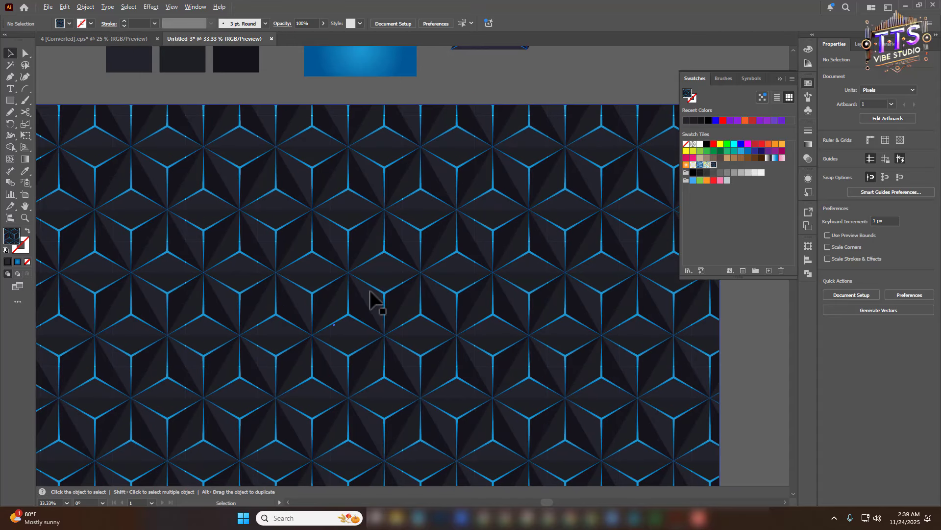
pyautogui.hotkey('ctrl', '-')
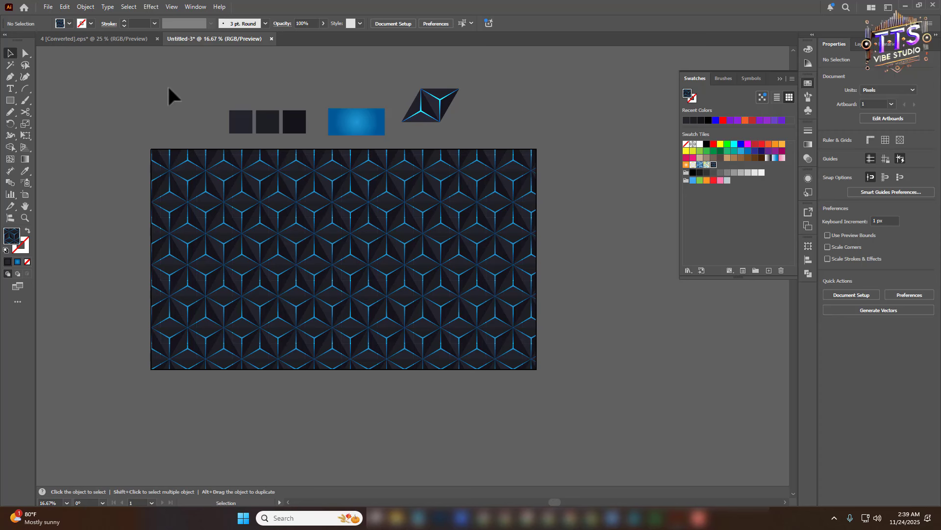
pyautogui.moveTo(492, 118); pyautogui.dragTo(217, 117)
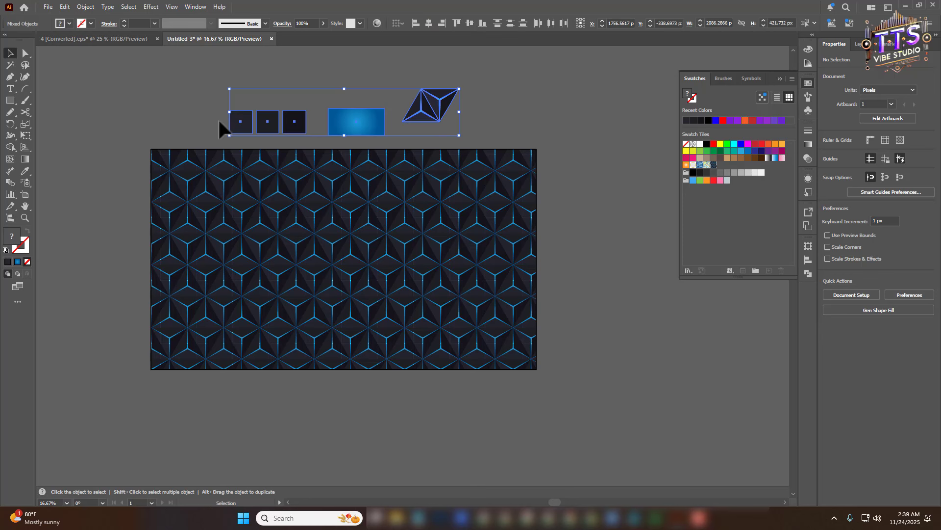
pyautogui.press('Delete')
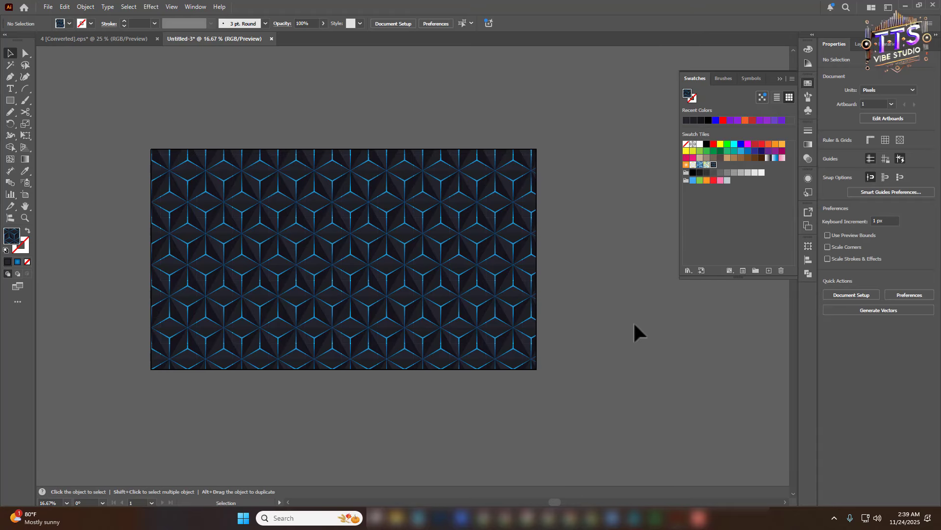
# Save the document as an Illustrator EPS file named 6 in the Arrow folder, using the Illustrator 10 EPS version
pyautogui.press('a')
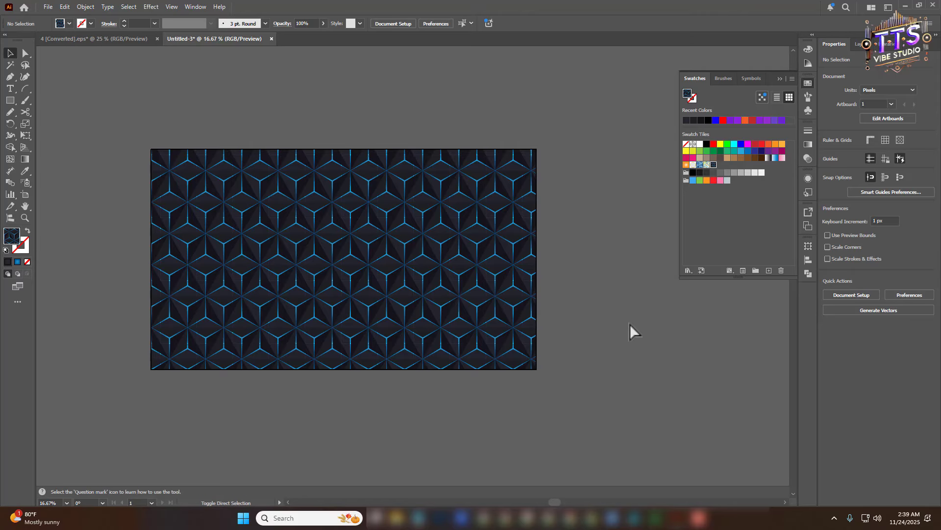
pyautogui.hotkey('ctrl', 's')
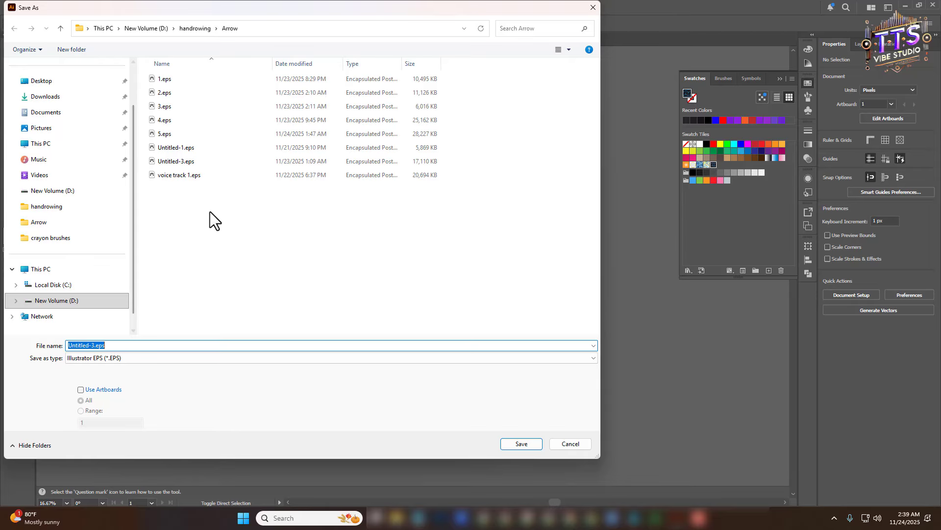
pyautogui.click(124, 346)
pyautogui.moveTo(145, 346); pyautogui.dragTo(40, 345)
pyautogui.write('6')
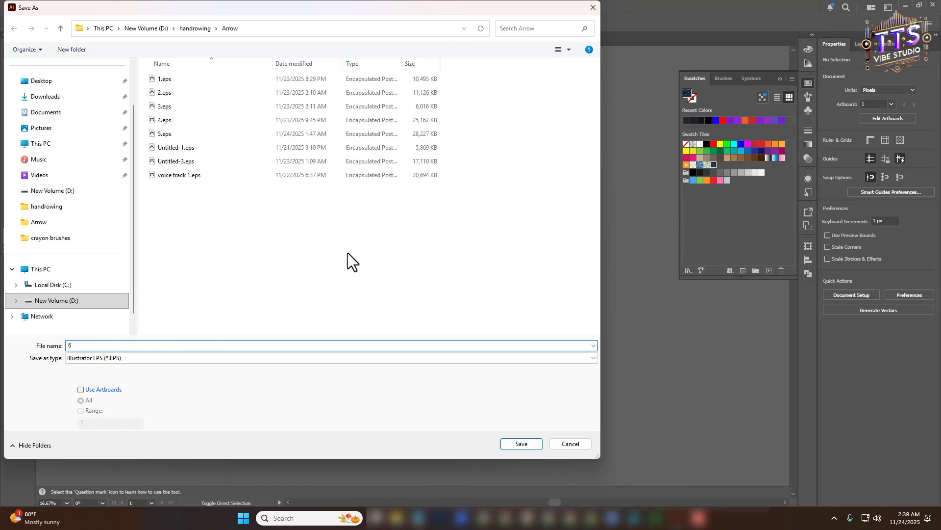
pyautogui.click(514, 443)
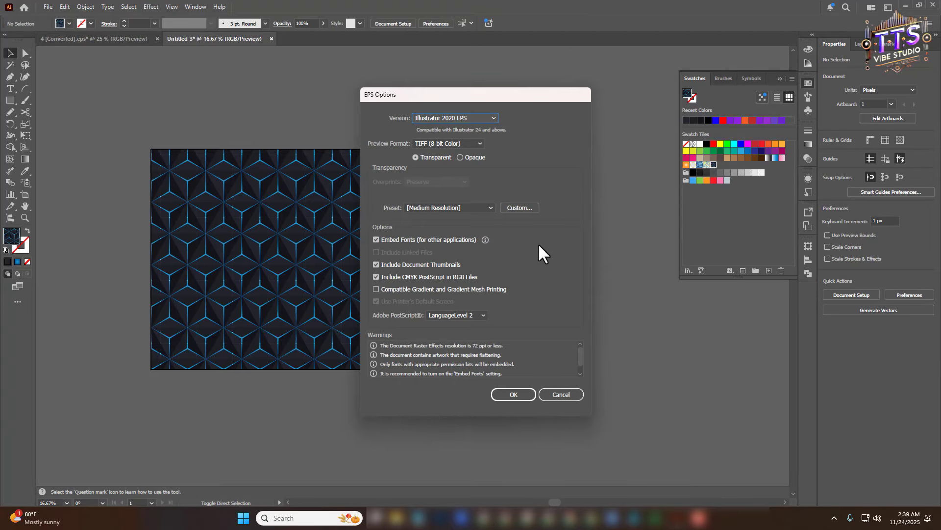
pyautogui.click(474, 118)
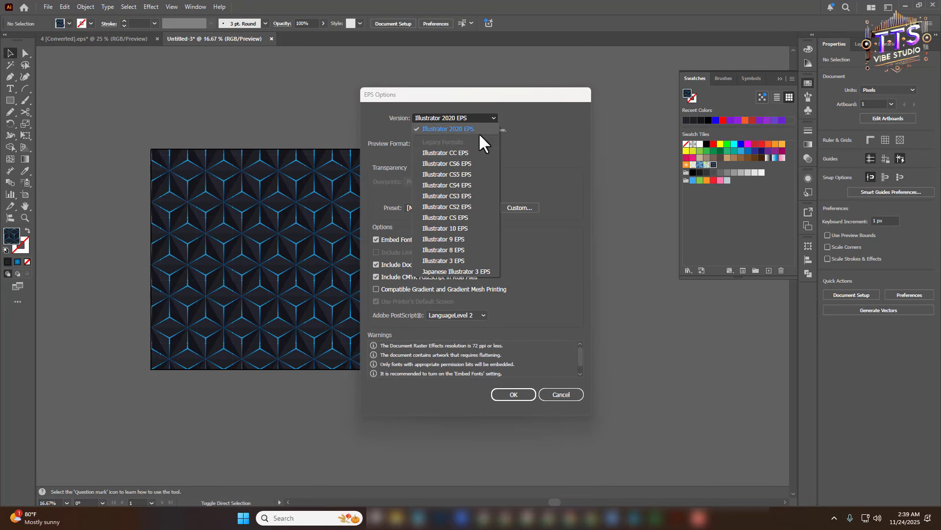
pyautogui.click(446, 228)
pyautogui.click(518, 383)
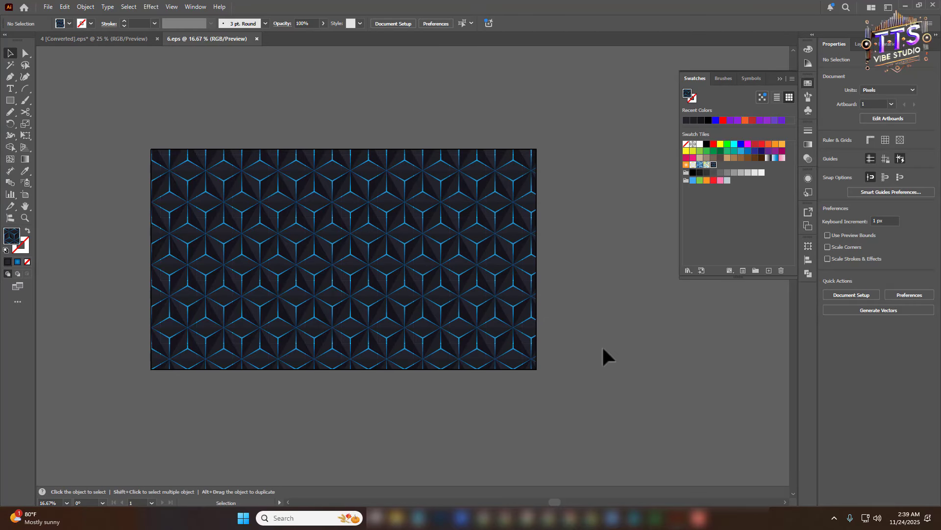
pyautogui.scroll(3, 314, 257)
pyautogui.scroll(-2, 330, 266)
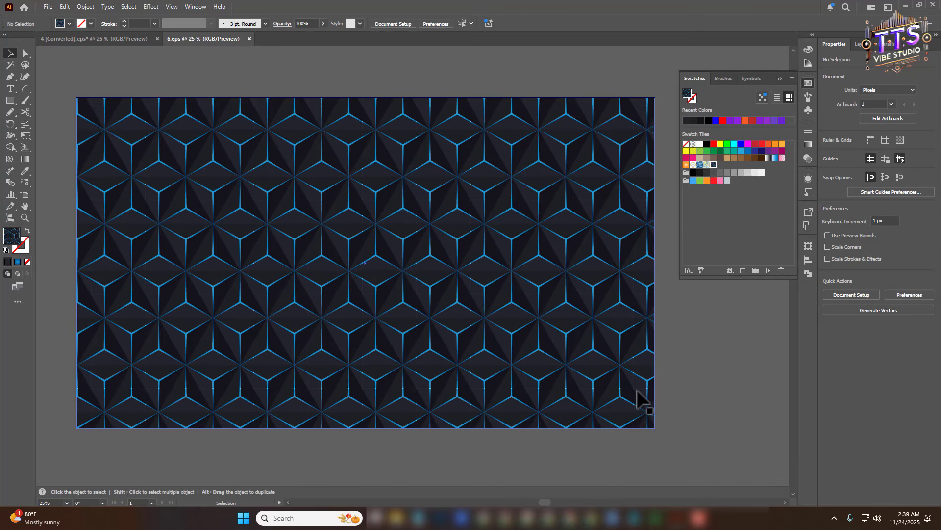
pyautogui.scroll(-1, 401, 352)
pyautogui.scroll(-1, 435, 367)
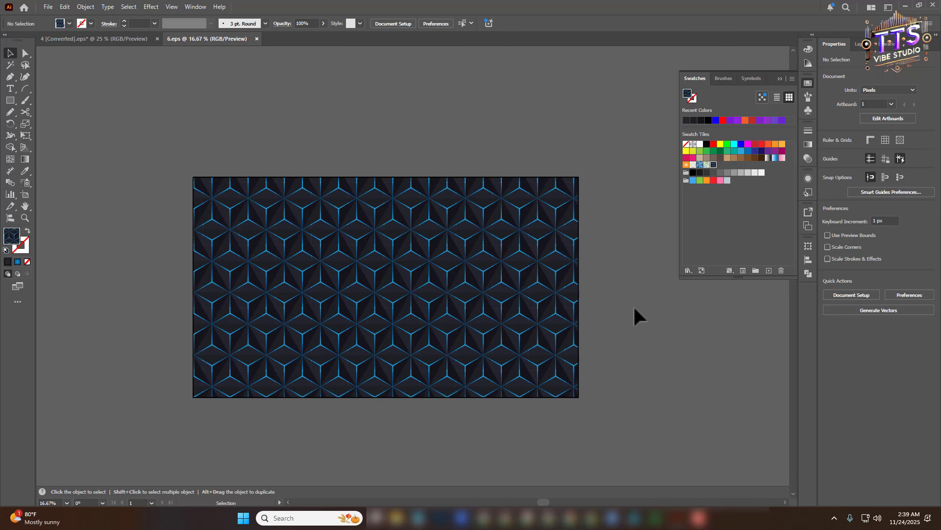